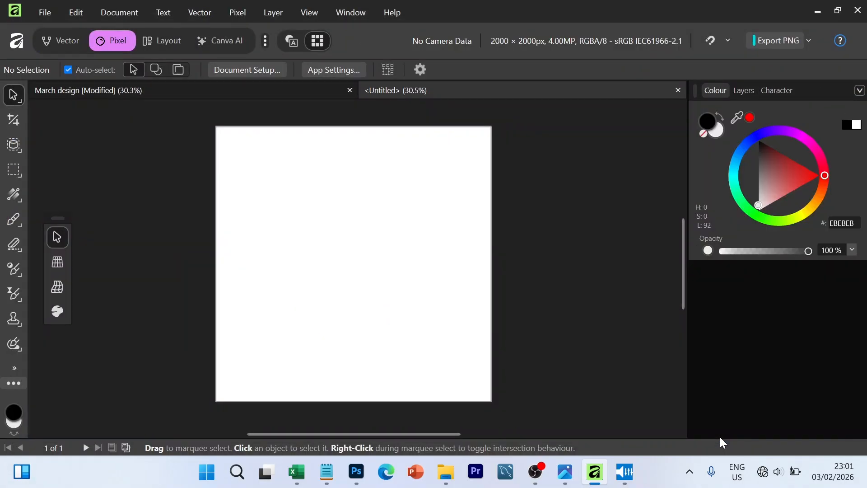
- Switch to File Explorer and bring the March Image picture from the Desktop folder onto the blank 2000 × 2000 px canvas
key(alt+Tab)
scroll(340, 334, down, 4)
scroll(340, 334, down, 8)
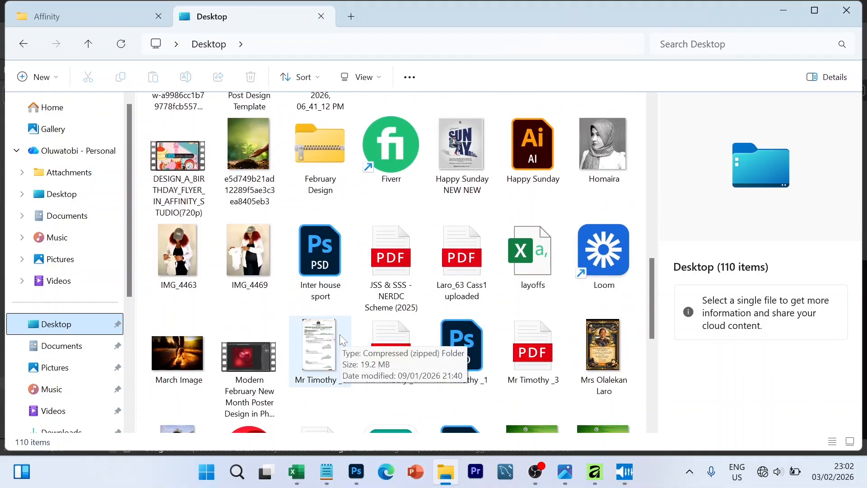
scroll(180, 174, up, 1)
click(181, 174)
drag(181, 170, 248, 196)
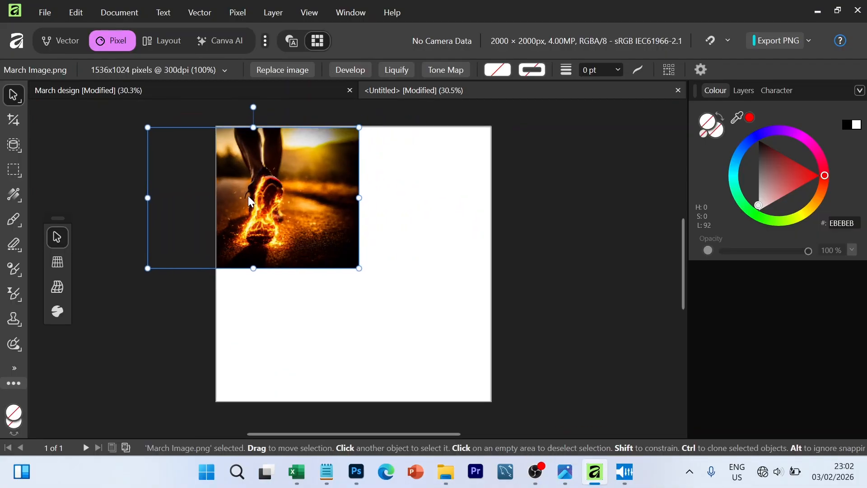
- Enlarge the March Image to about 208% so it fills the canvas, and position it with the burning shoe left of centre
drag(357, 267, 488, 446)
scroll(440, 294, up, 3)
drag(409, 272, 332, 268)
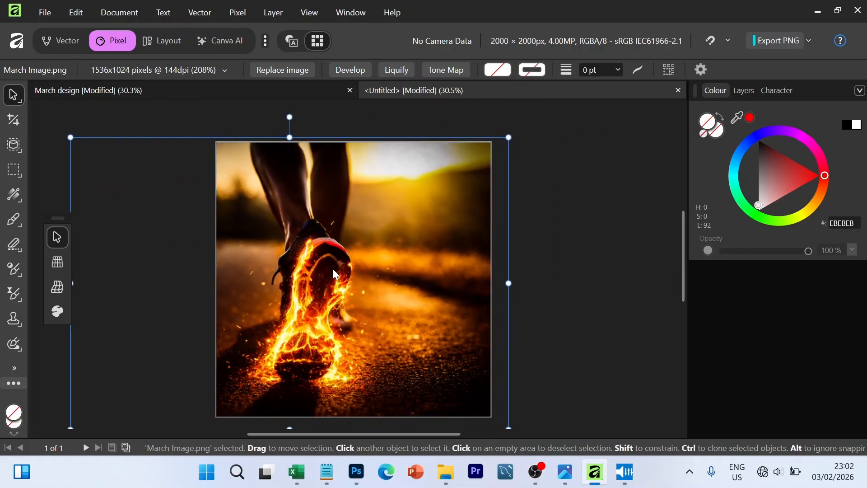
click(584, 341)
click(456, 261)
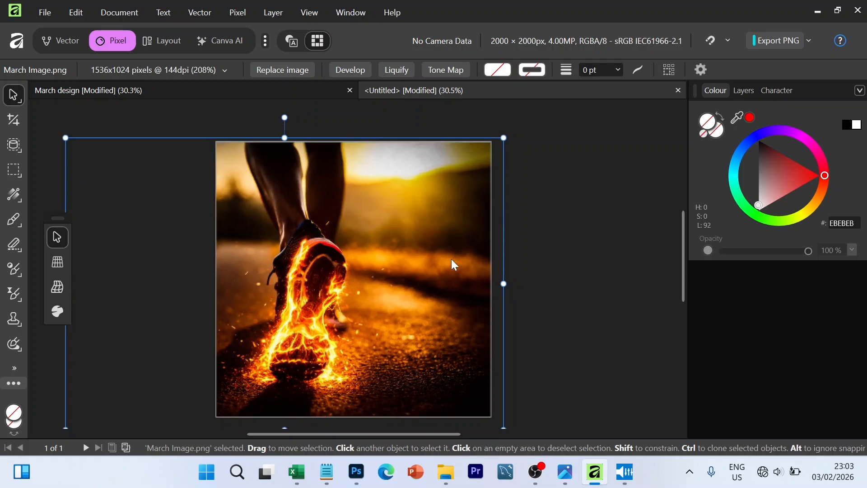
scroll(451, 257, down, 2)
drag(416, 233, 417, 236)
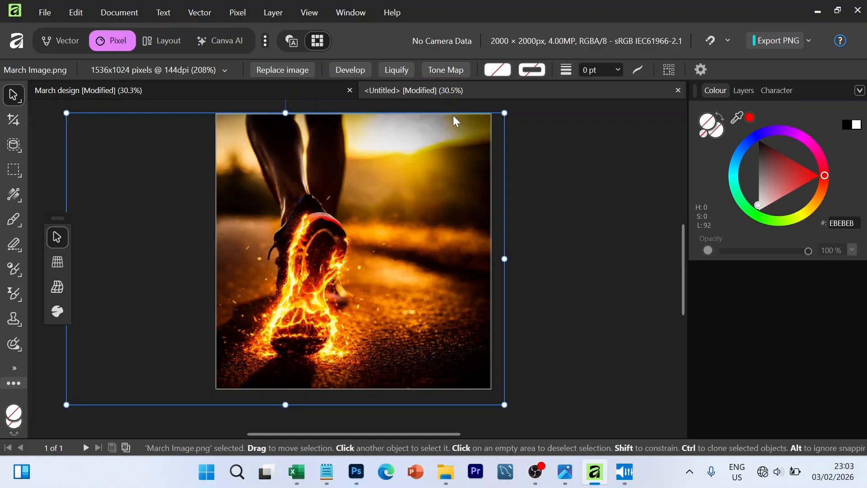
- Lock the March Image layer and deselect it
click(743, 90)
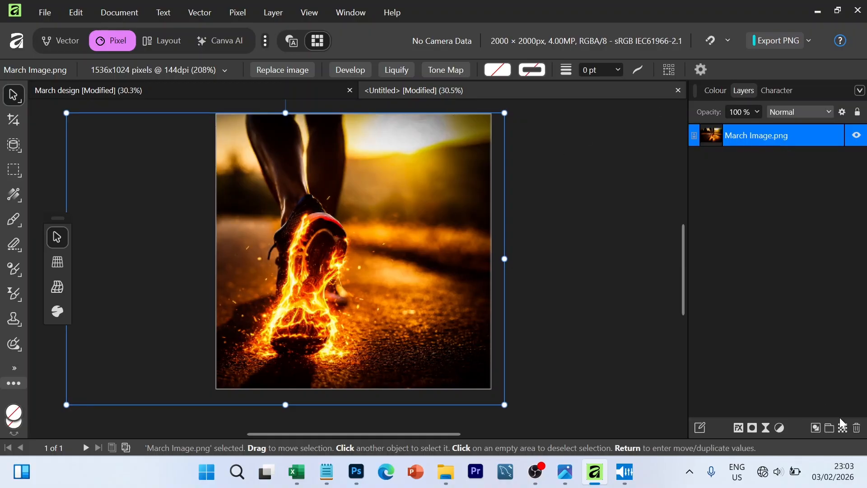
click(837, 135)
click(578, 230)
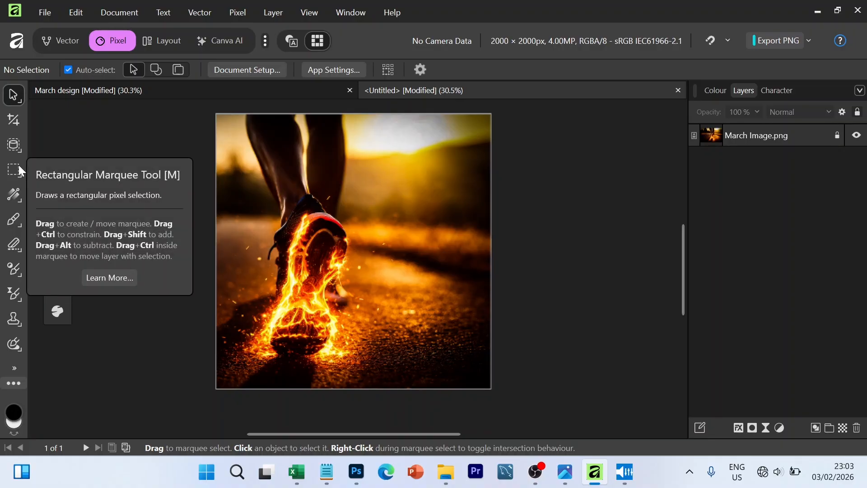
- Draw a rectangle slightly larger than the canvas and move it to cover the whole image
key(u)
drag(218, 115, 522, 398)
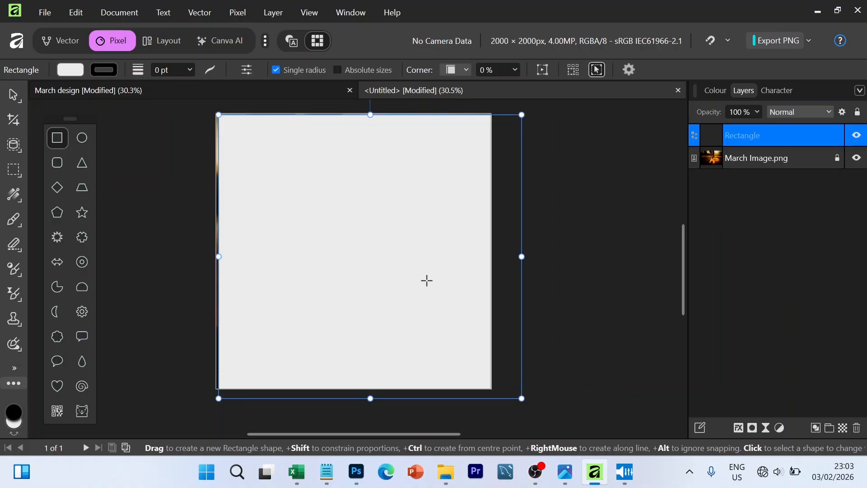
key(v)
drag(393, 274, 369, 269)
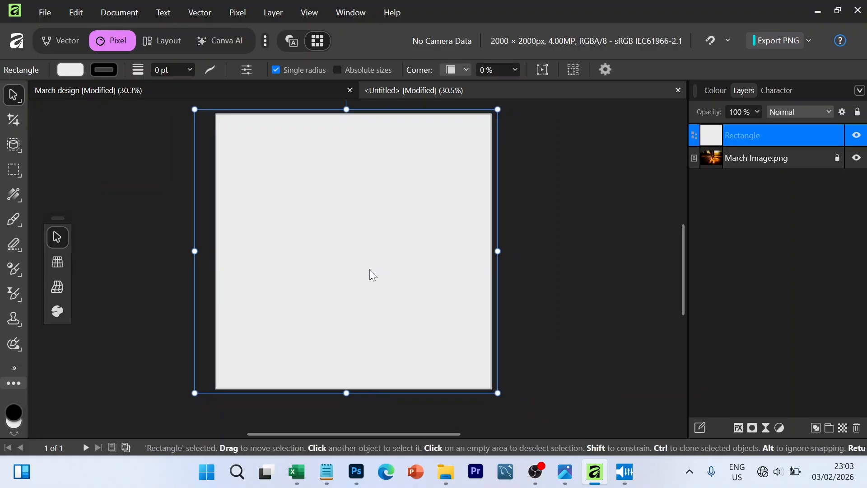
- Give the rectangle a linear gradient fill with a white start stop at 0% opacity
click(71, 69)
click(102, 85)
click(72, 188)
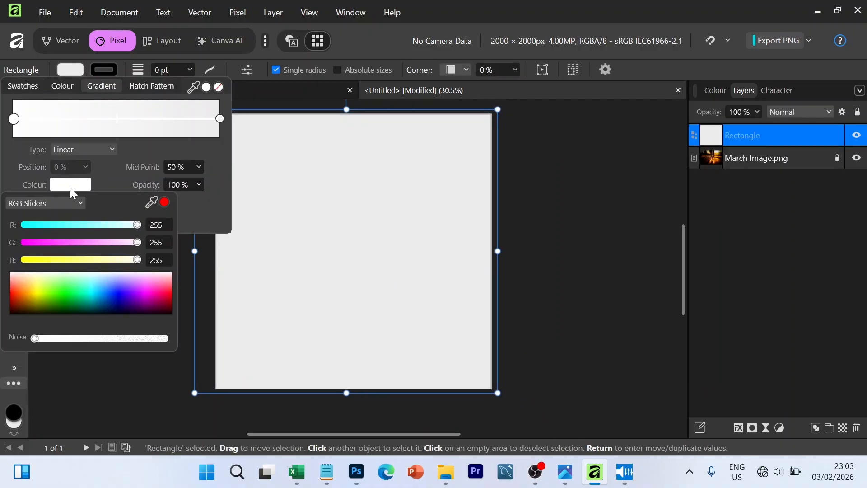
click(69, 188)
click(70, 188)
drag(42, 306, 27, 270)
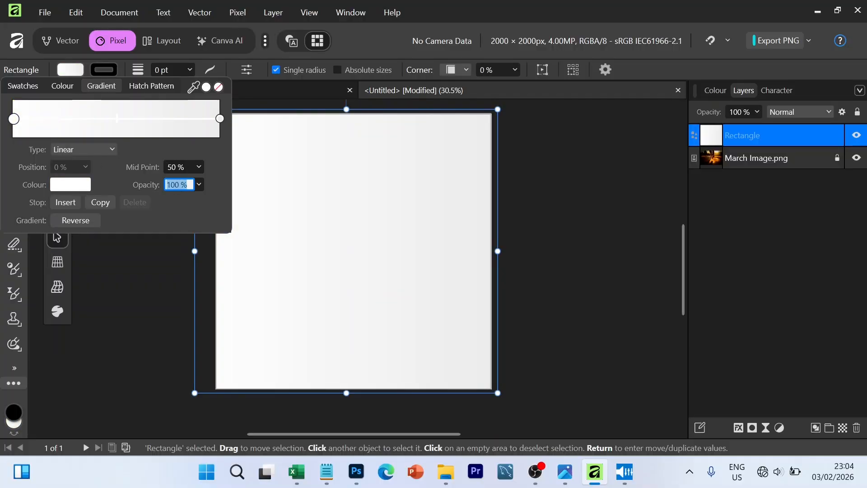
text(0)
key(Return)
- Set the end stop of the rectangle's gradient to black (RGB 0, 0, 0)
click(221, 118)
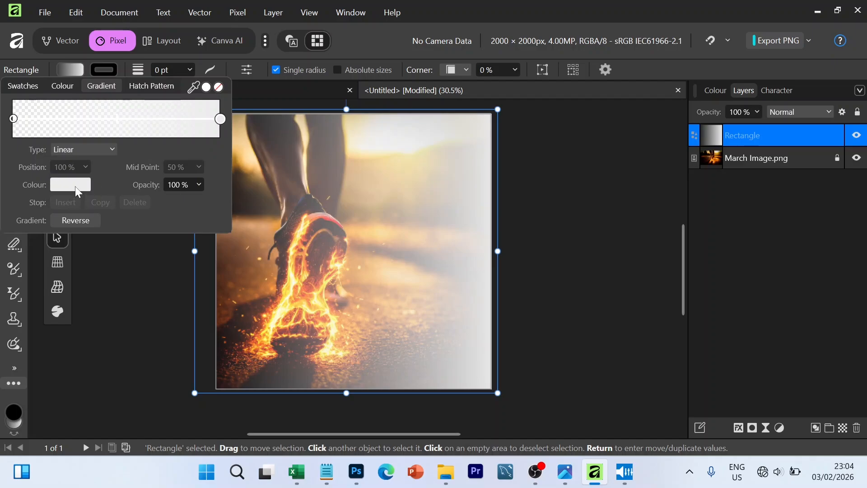
click(75, 186)
drag(113, 296, 140, 316)
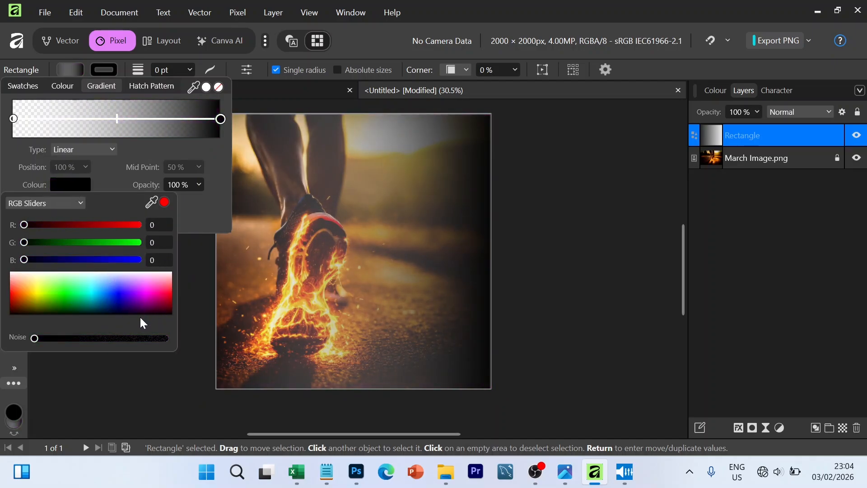
click(270, 151)
- Narrow the gradient rectangle to roughly the right half of the canvas and set the gradient's mid point to 18%
drag(194, 251, 346, 251)
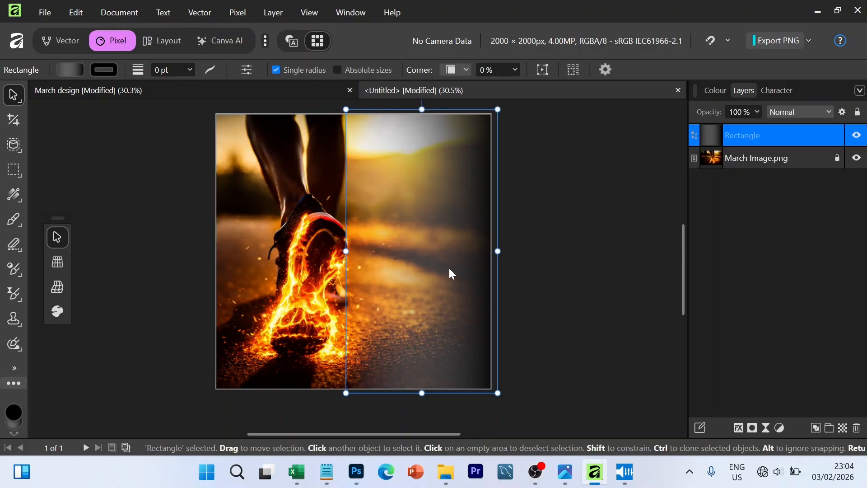
drag(497, 251, 492, 251)
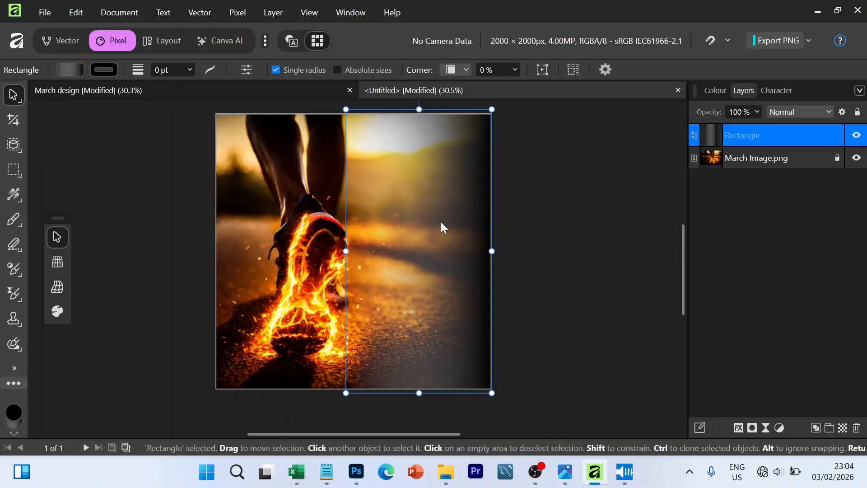
click(81, 72)
drag(117, 119, 67, 130)
drag(346, 251, 331, 251)
click(70, 70)
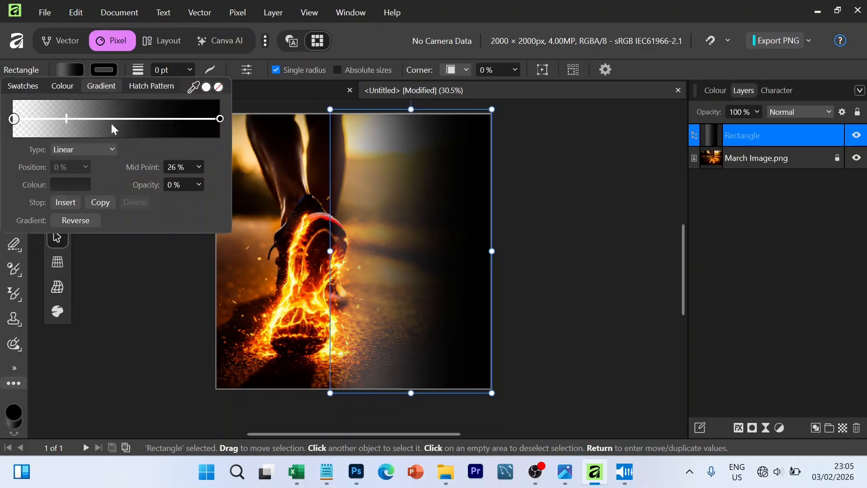
drag(67, 119, 47, 117)
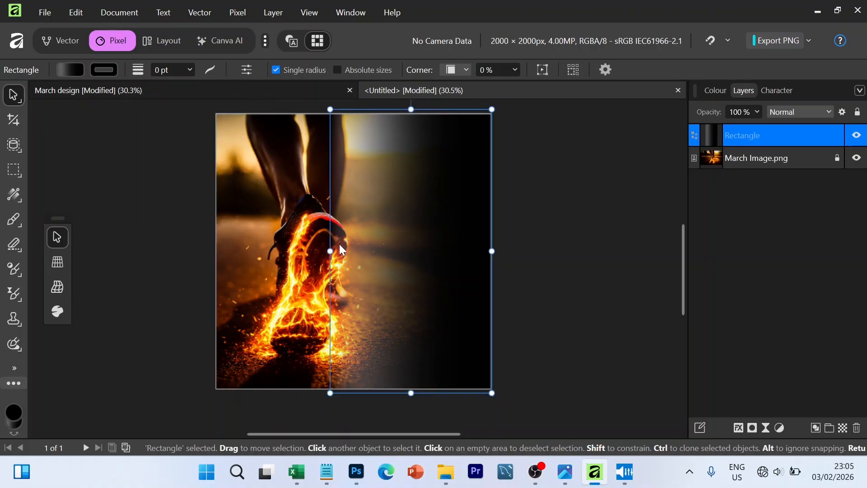
drag(330, 251, 339, 250)
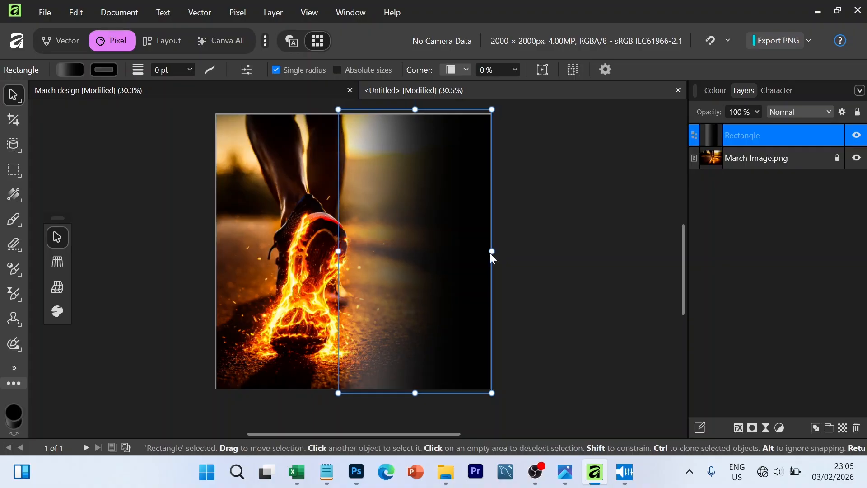
- Lower the gradient rectangle's layer opacity to 85% and deselect it
click(526, 258)
click(446, 265)
click(757, 113)
drag(762, 129, 743, 129)
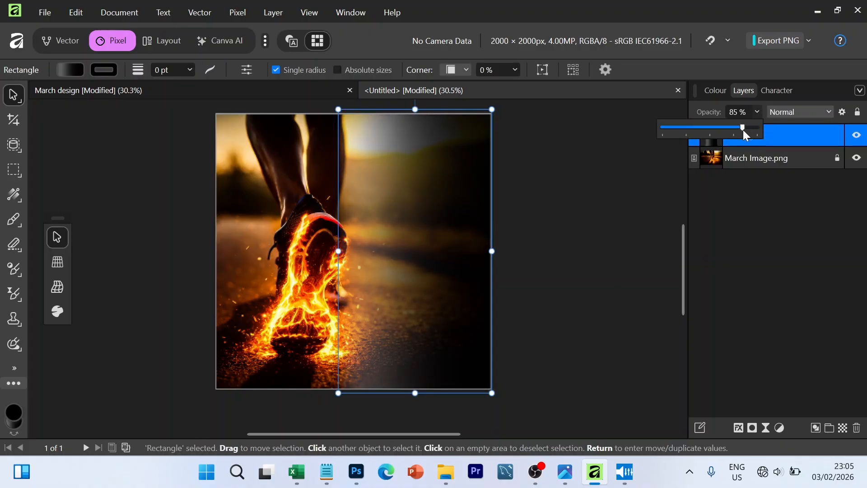
click(592, 220)
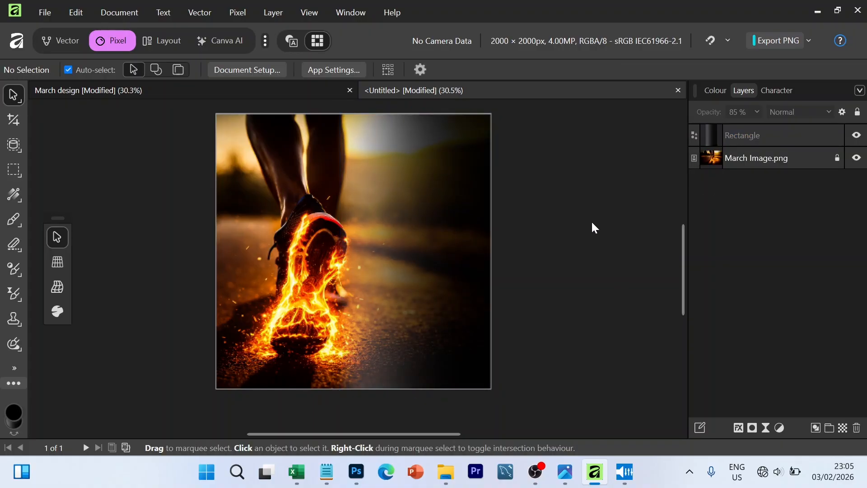
- Show the document grid over the canvas
click(310, 12)
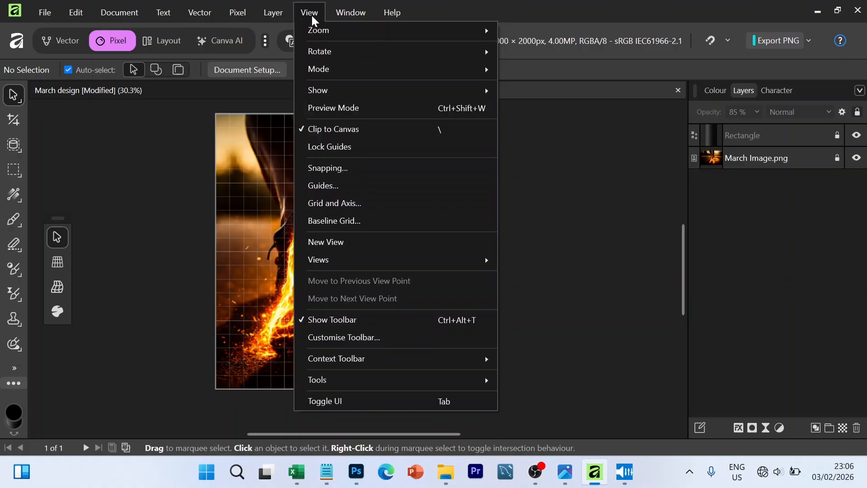
mouse_move(321, 96)
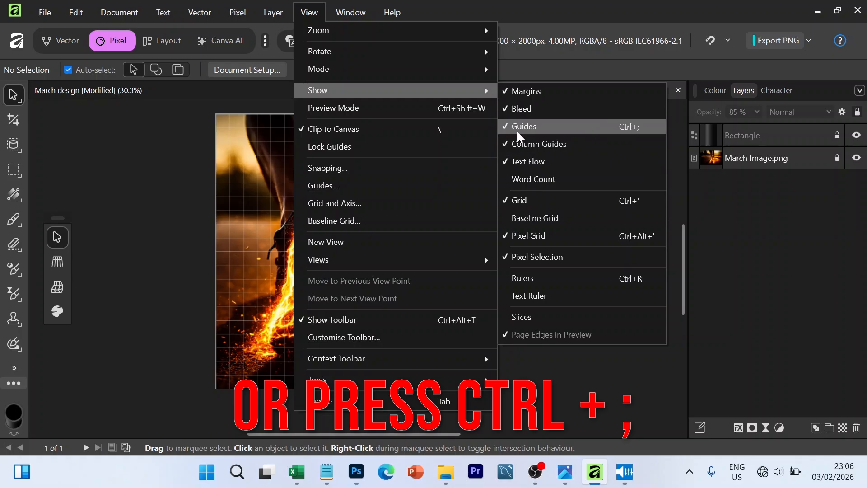
click(527, 197)
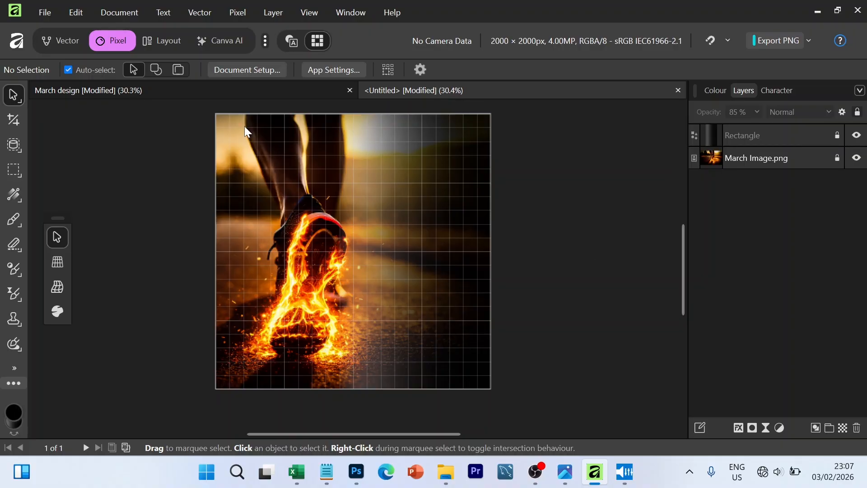
- Draw a small rectangle near the canvas's upper edge, right of the legs, with no fill and a white stroke
key(m)
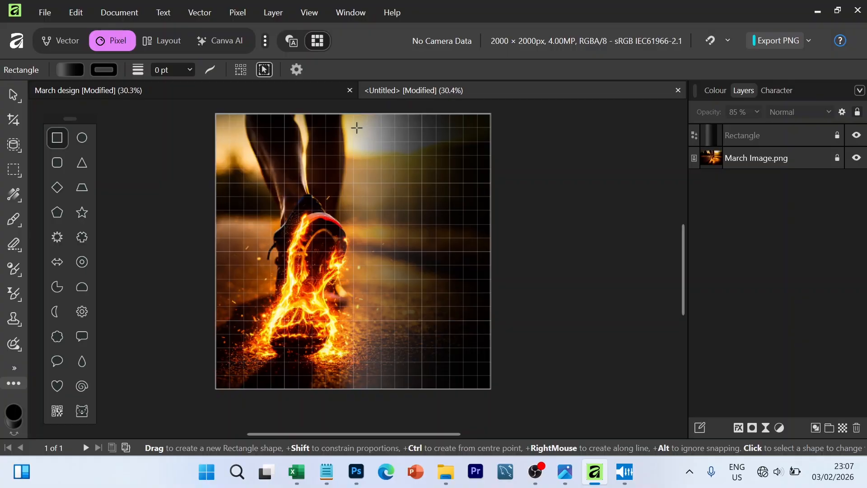
drag(357, 128, 409, 168)
click(83, 70)
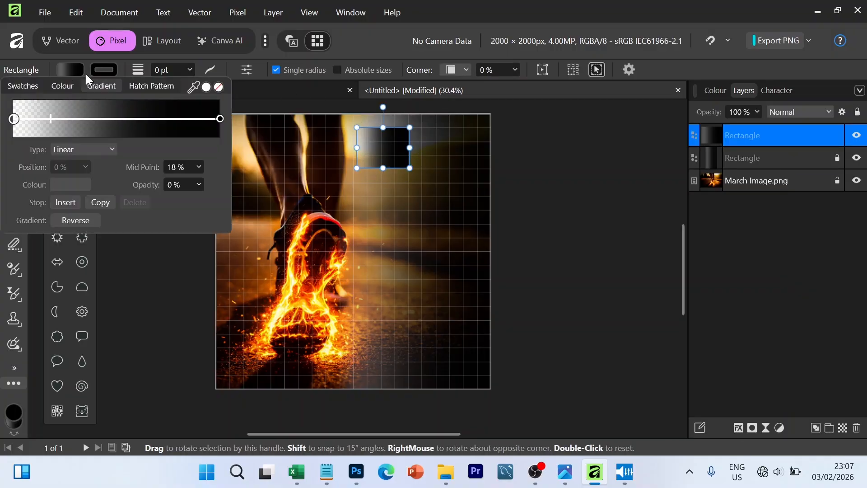
click(39, 89)
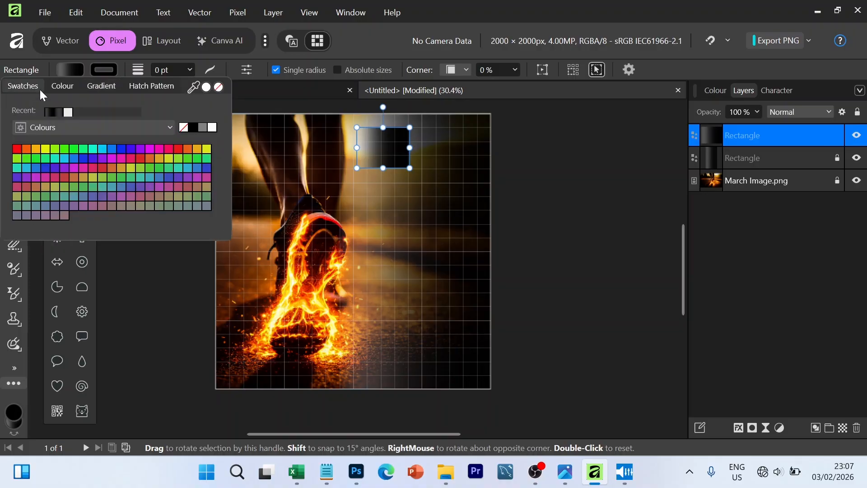
click(185, 128)
click(107, 68)
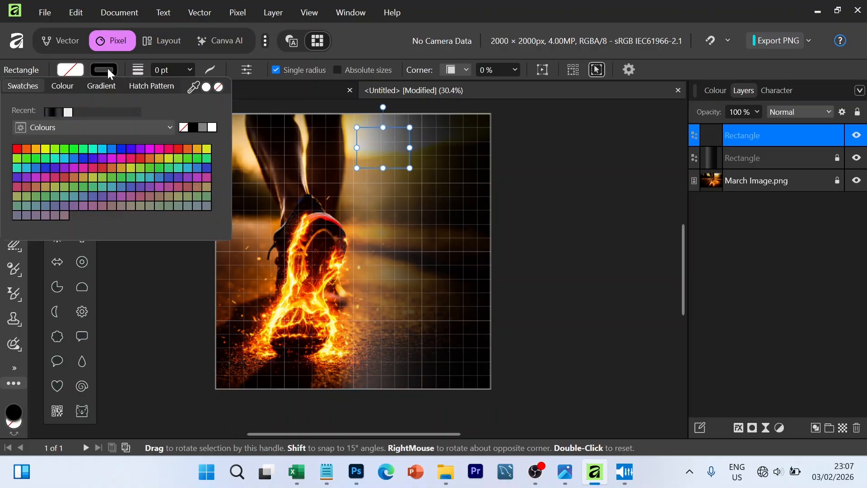
click(212, 128)
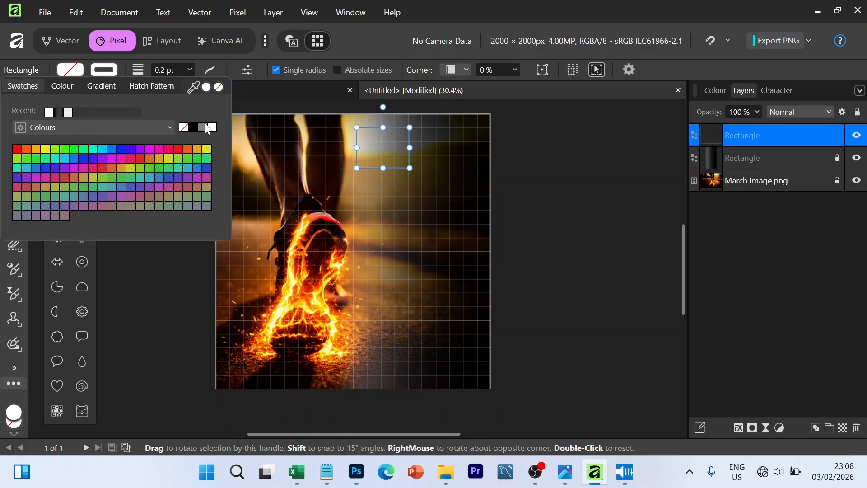
- Set the small white rectangle's stroke width to 3 pt
click(189, 70)
click(164, 71)
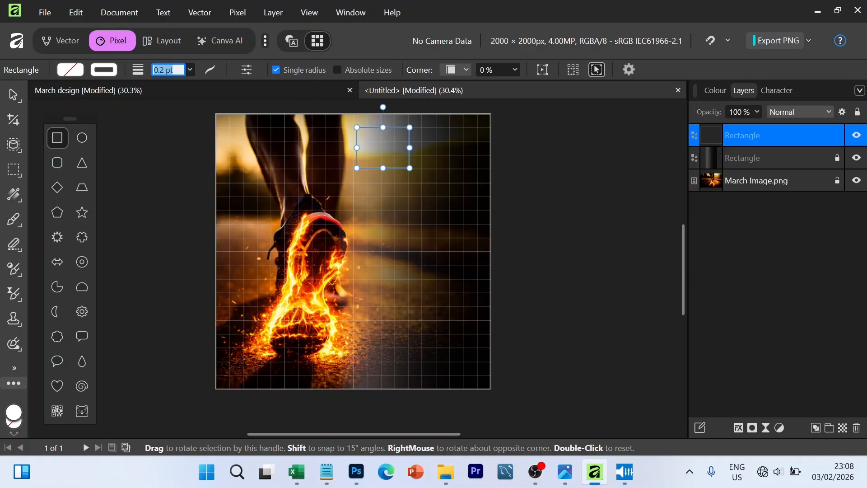
text(3)
key(Return)
click(17, 97)
click(520, 179)
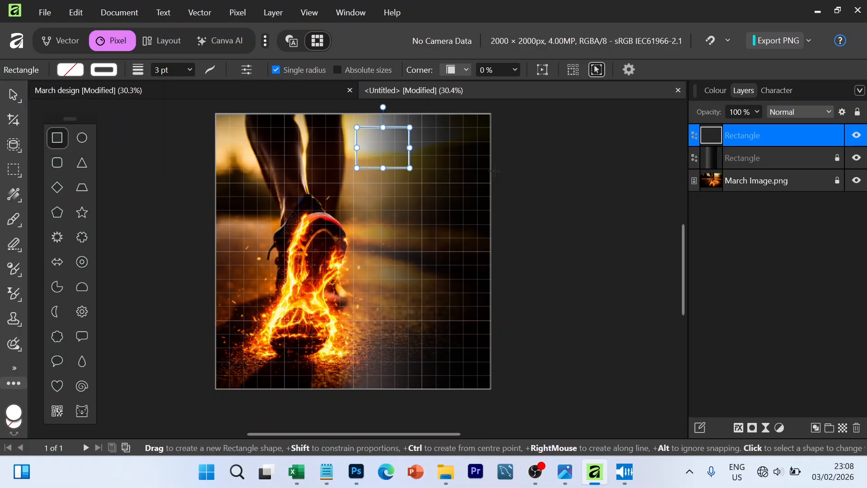
- Move the small white outlined rectangle slightly to the right and deselect it
click(549, 192)
key(v)
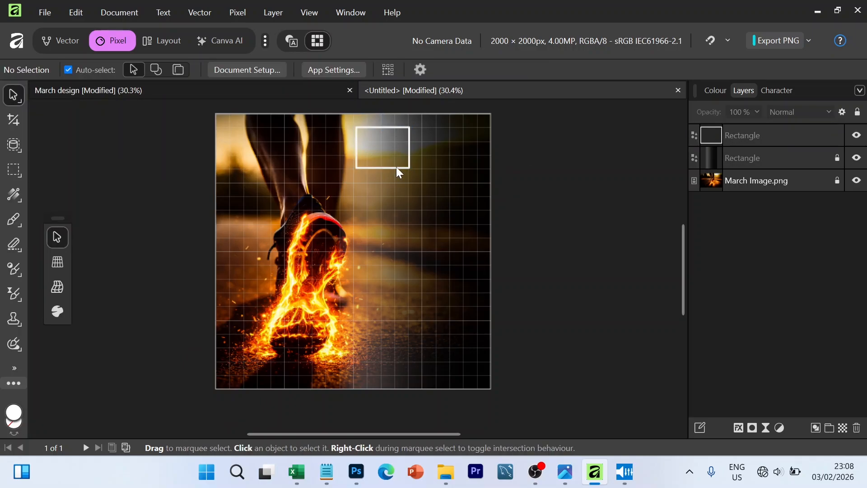
drag(397, 167, 421, 149)
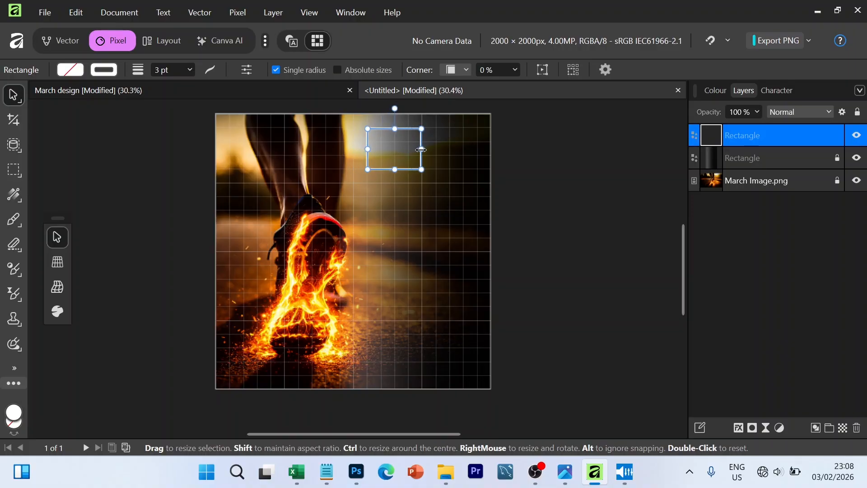
click(518, 210)
- Add a text frame inside the white outlined box reading "Happy New Month", one word per line
key(t)
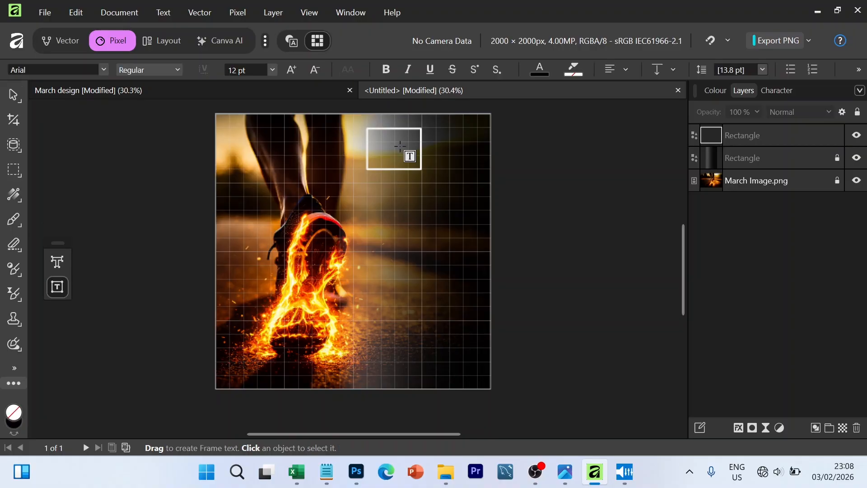
drag(374, 133, 419, 167)
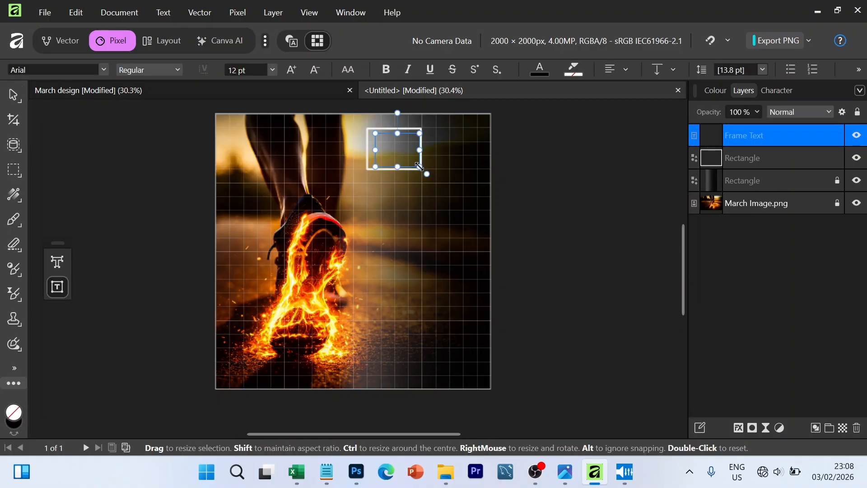
text(Happy)
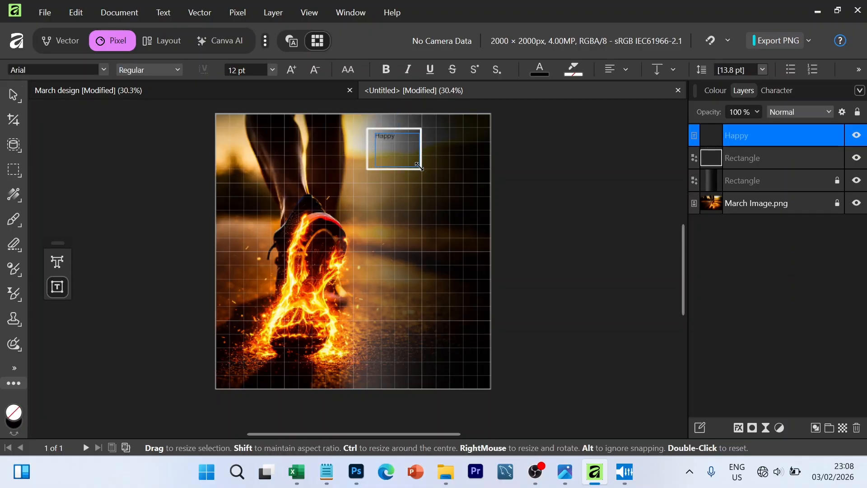
text( New)
key(Return)
text(Month)
- Set all the "Happy New Month" text to Montserrat SemiBold with 5 pt leading
key(ctrl+a)
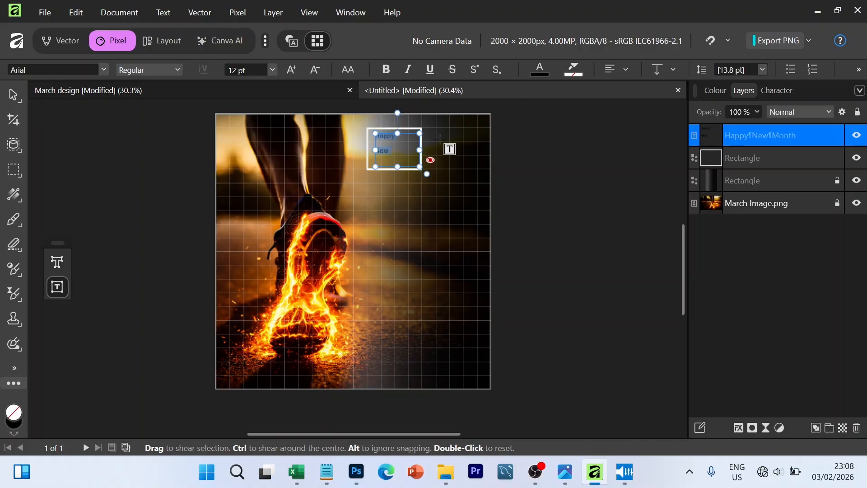
click(765, 89)
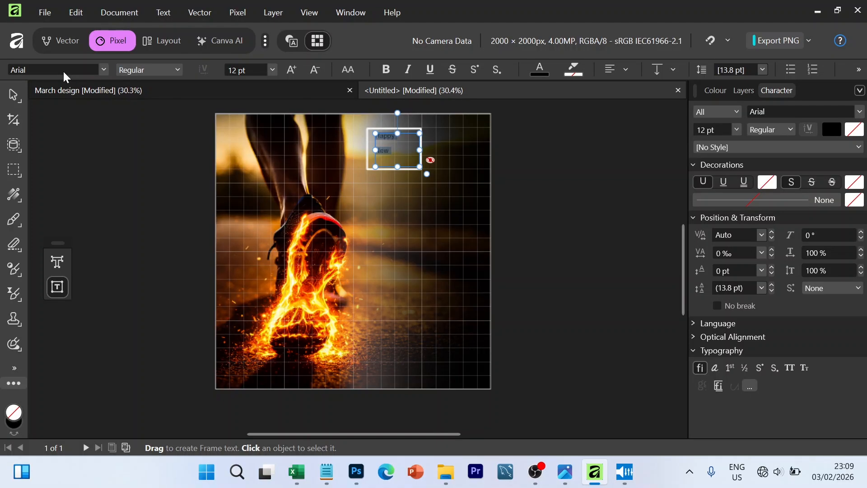
click(766, 108)
text(mont)
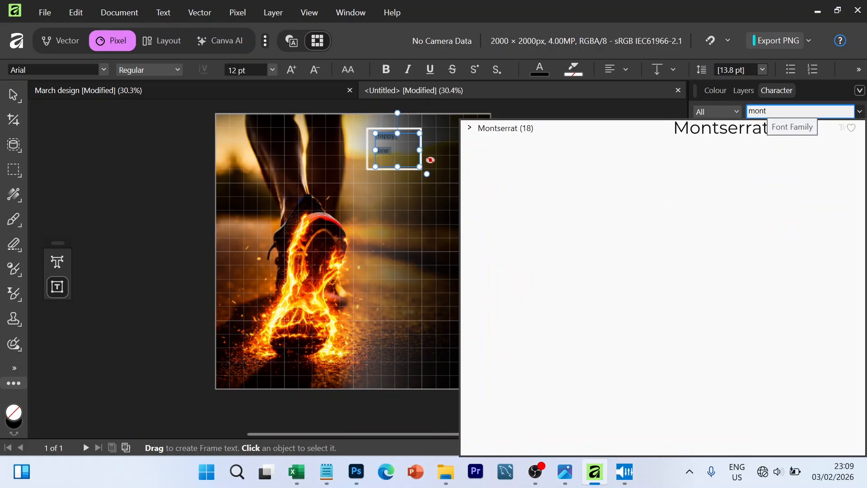
click(727, 129)
click(772, 131)
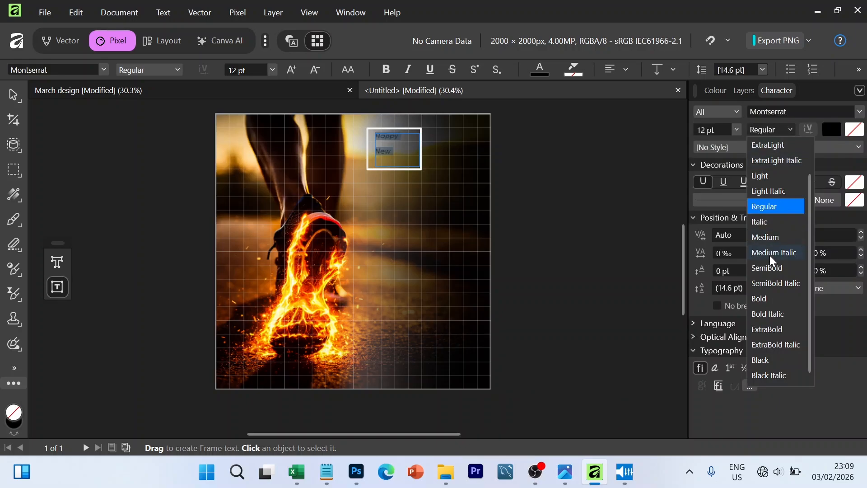
click(772, 268)
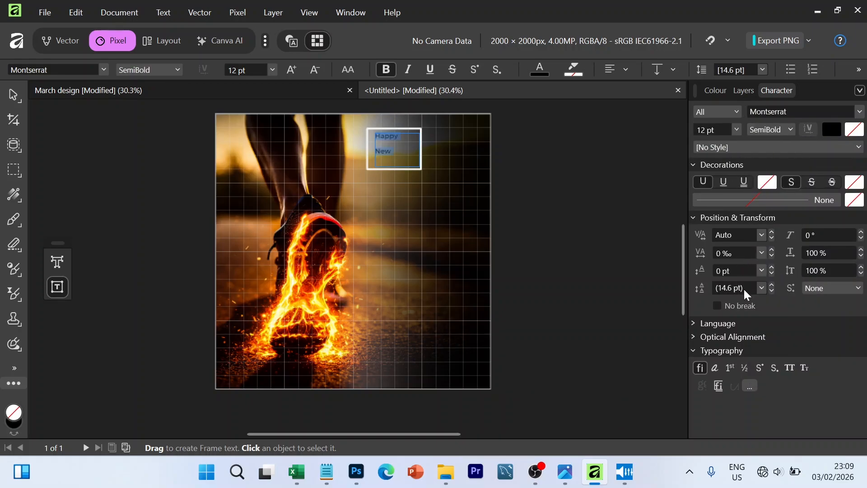
click(762, 288)
click(737, 324)
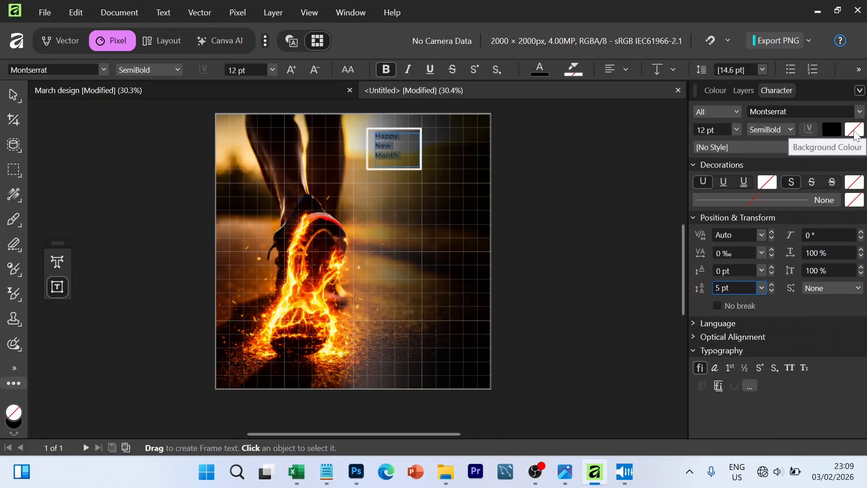
click(854, 131)
click(689, 172)
click(851, 131)
click(851, 130)
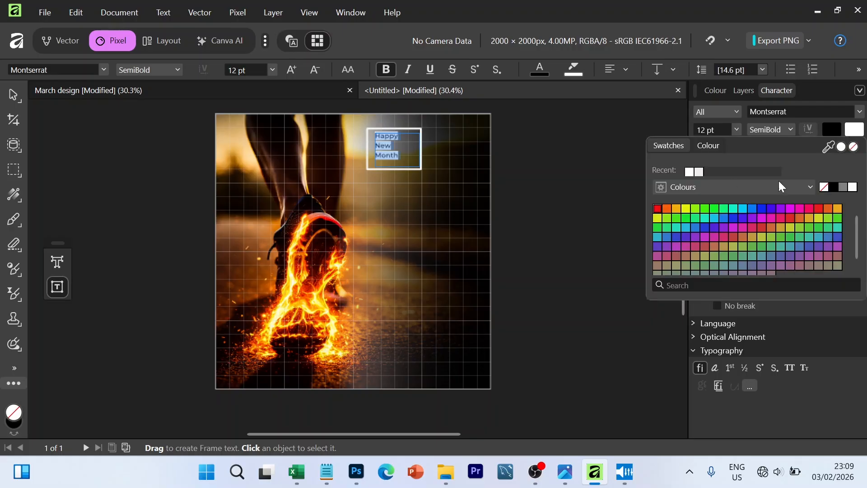
click(824, 187)
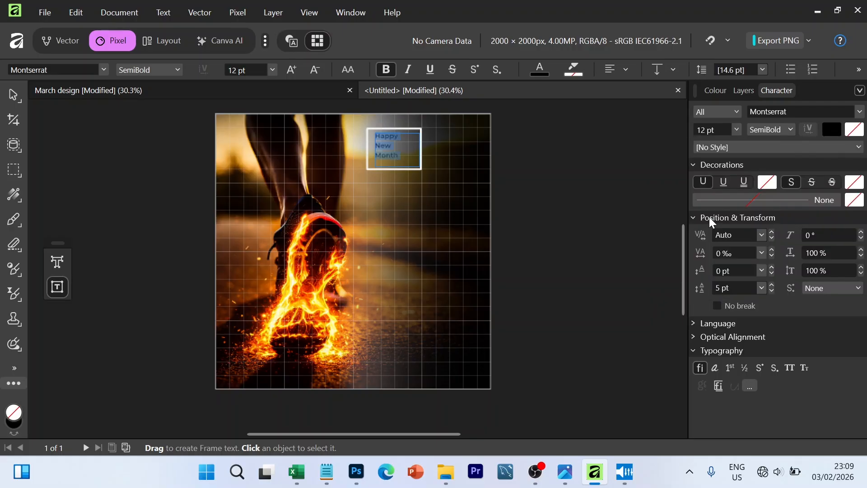
- Colour the "Happy New Month" text off-white and enlarge it to 19 pt
click(539, 70)
click(491, 113)
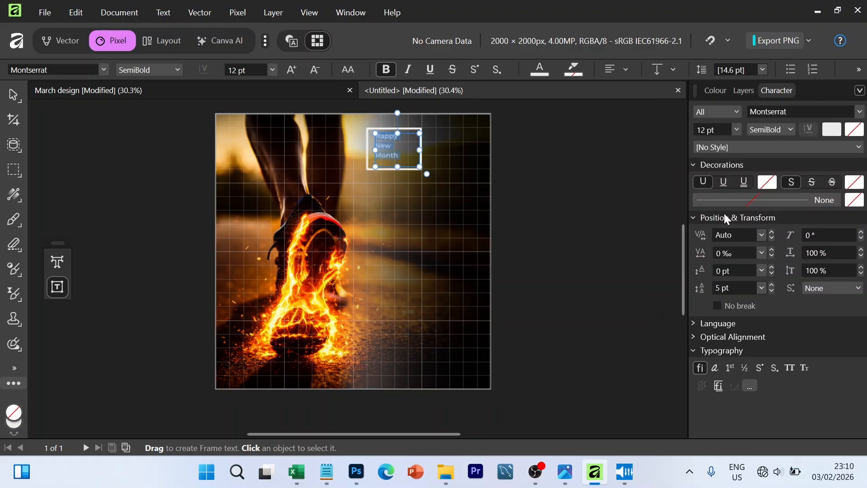
click(289, 67)
click(289, 67)
click(289, 67)
click(289, 66)
click(289, 67)
click(289, 67)
click(310, 68)
click(310, 69)
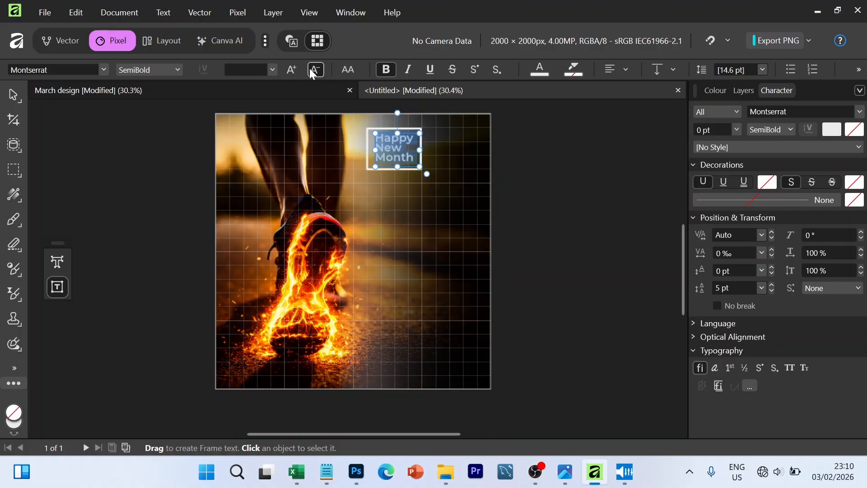
click(309, 69)
click(408, 159)
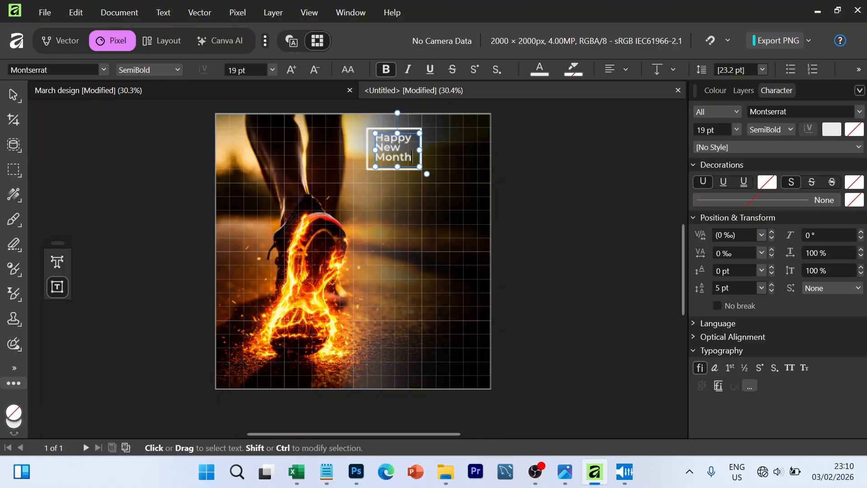
- Scale the "Happy New Month" text to about 20.6 pt, position it inside the white outlined box and deselect it
click(9, 91)
drag(397, 167, 421, 164)
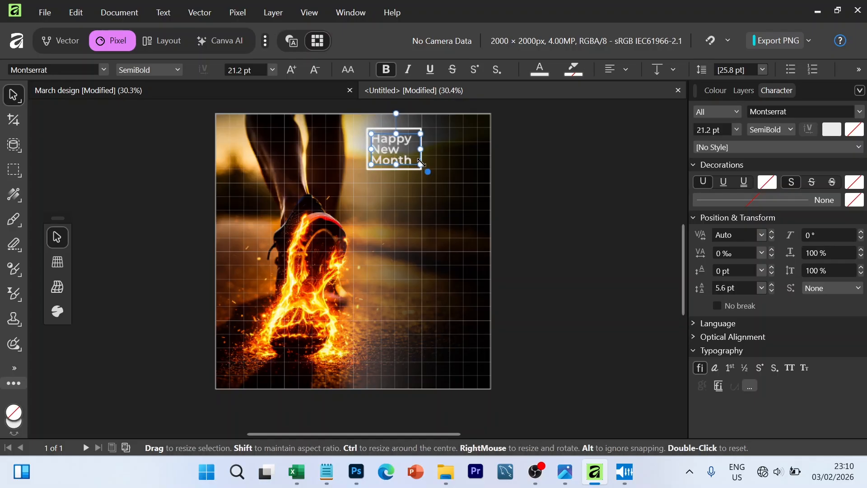
click(535, 188)
click(394, 144)
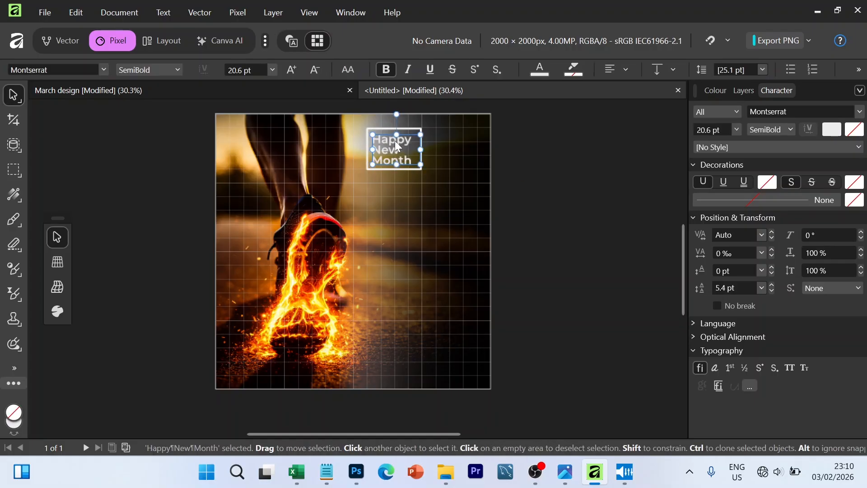
click(596, 162)
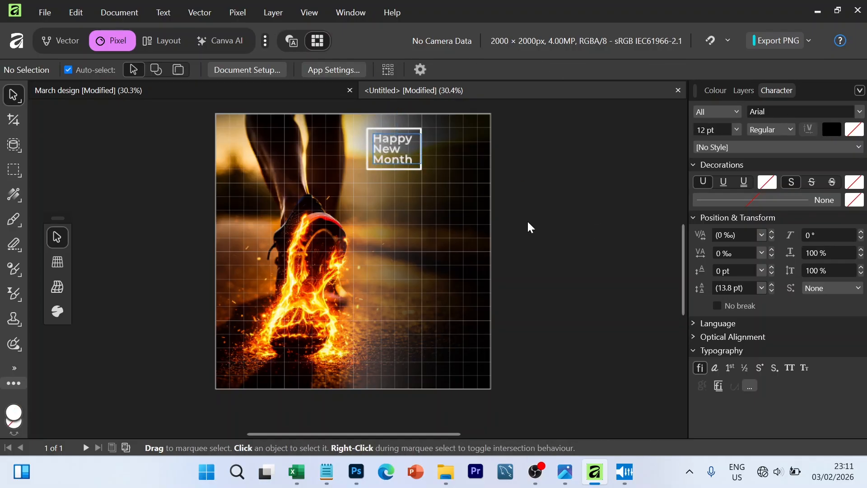
- Duplicate the "Happy New Month" text below the outlined box and replace the copy's text with "Welcome"
click(392, 150)
drag(392, 153, 392, 204)
double_click(391, 204)
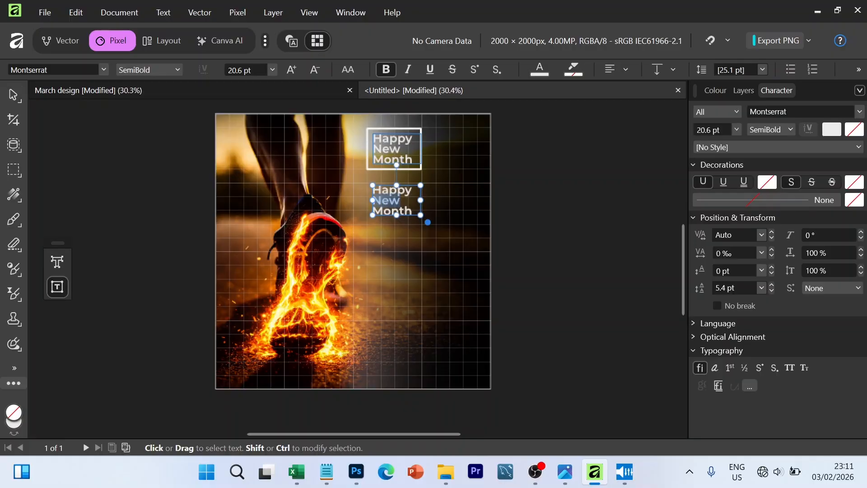
text(Welcome)
key(Escape)
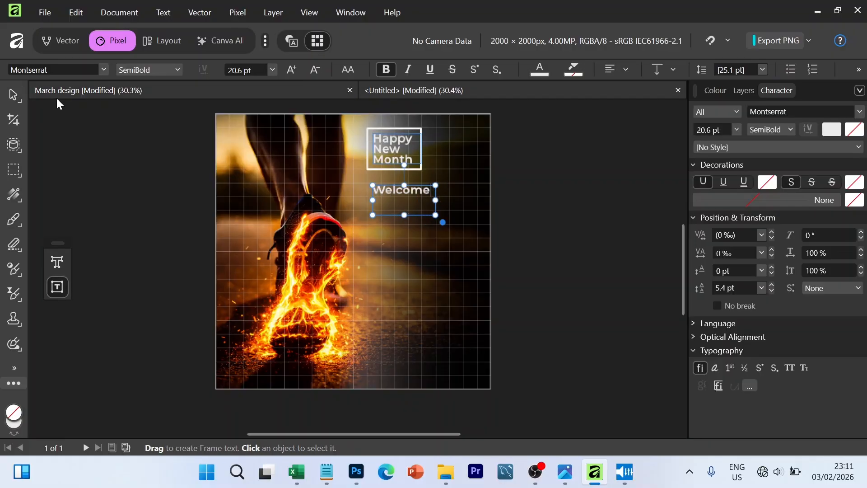
- In the Vector workspace, shrink the "Welcome" frame to a single line and extend its text to "Welcome to"
click(63, 40)
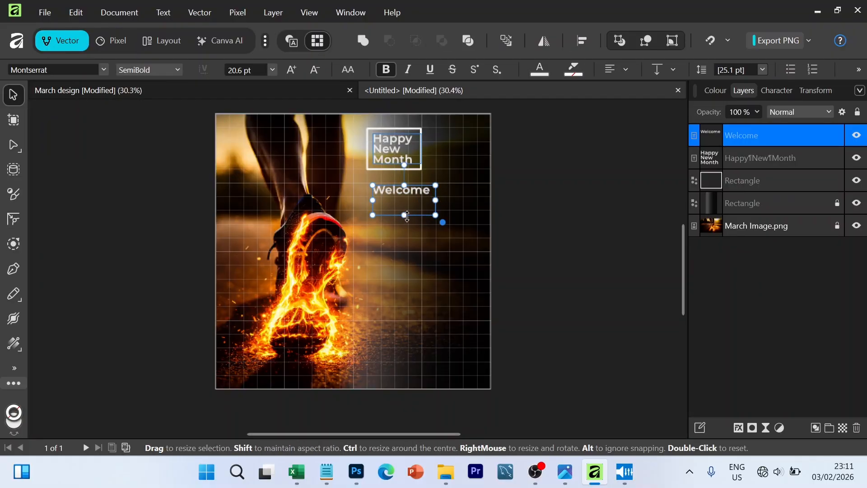
drag(407, 216, 403, 194)
text(t)
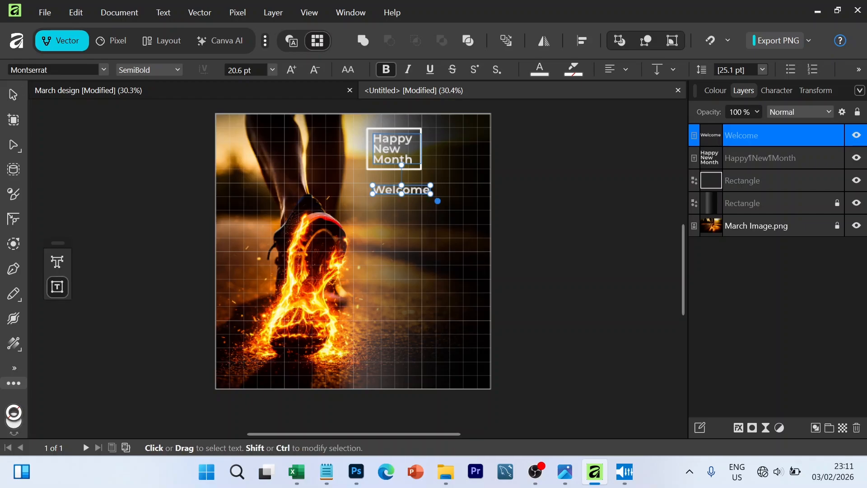
text( to)
- Move the "Welcome to" text slightly further below the outlined box and deselect it
drag(431, 195, 405, 204)
click(14, 95)
click(585, 296)
click(575, 264)
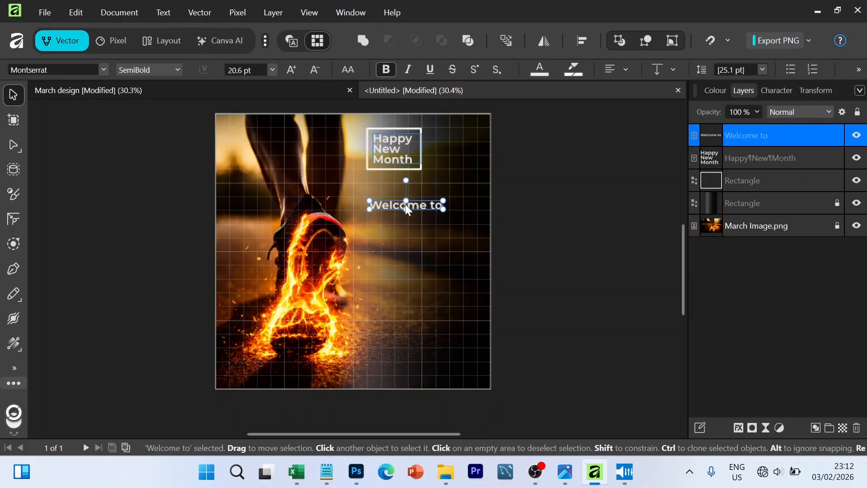
click(580, 211)
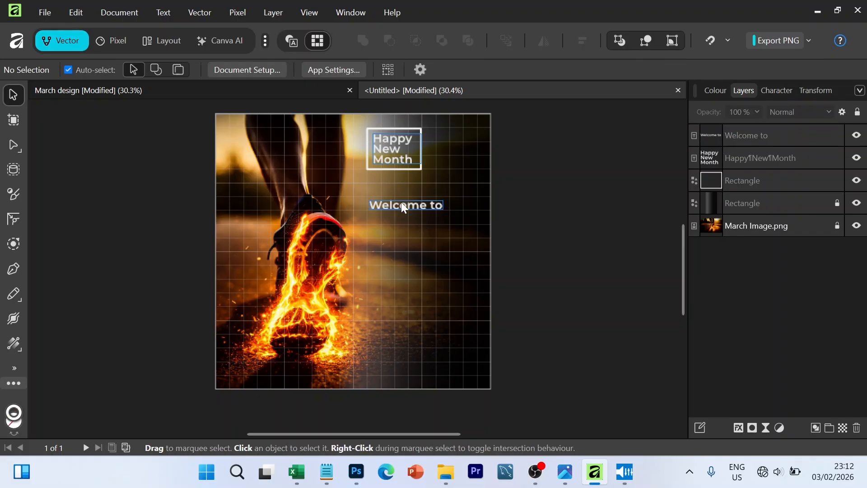
- Draw a small triangle about 115 × 69 px beneath the start of the "Welcome to" text
click(14, 171)
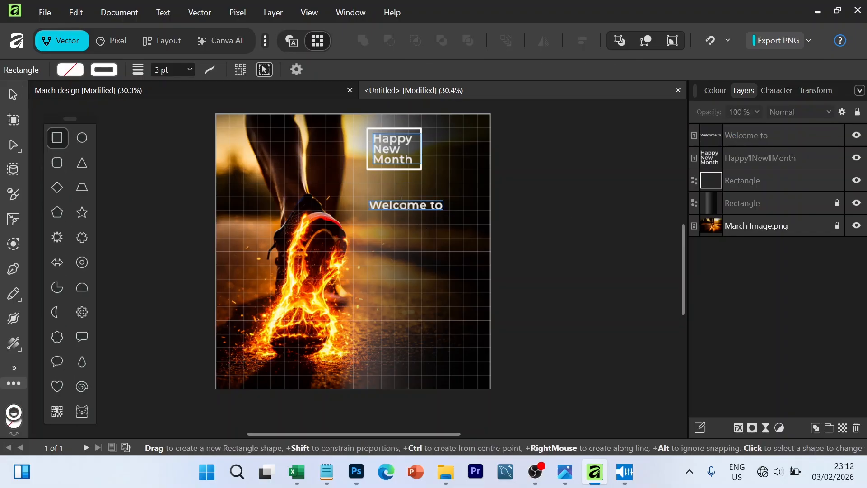
click(80, 164)
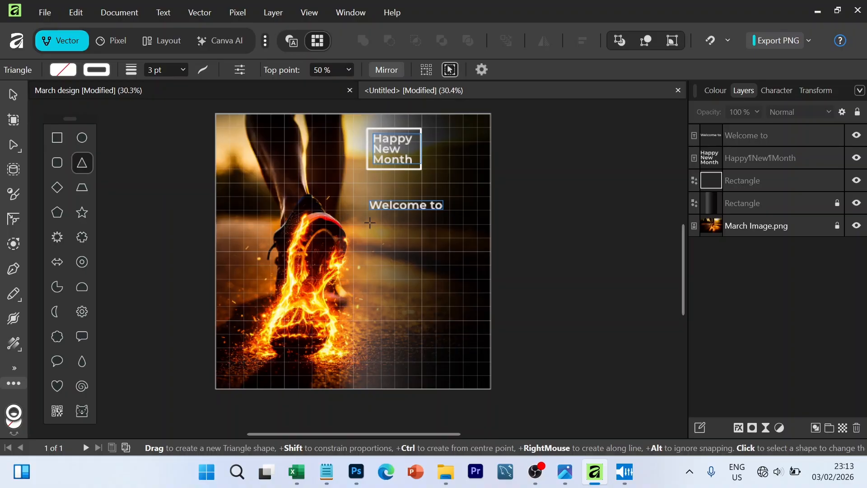
drag(369, 222, 385, 232)
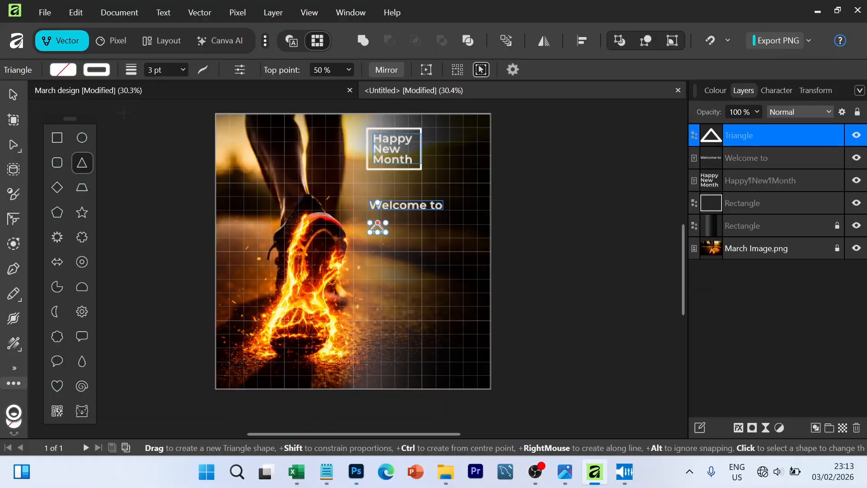
- Remove the triangle's stroke and fill it with white
click(96, 71)
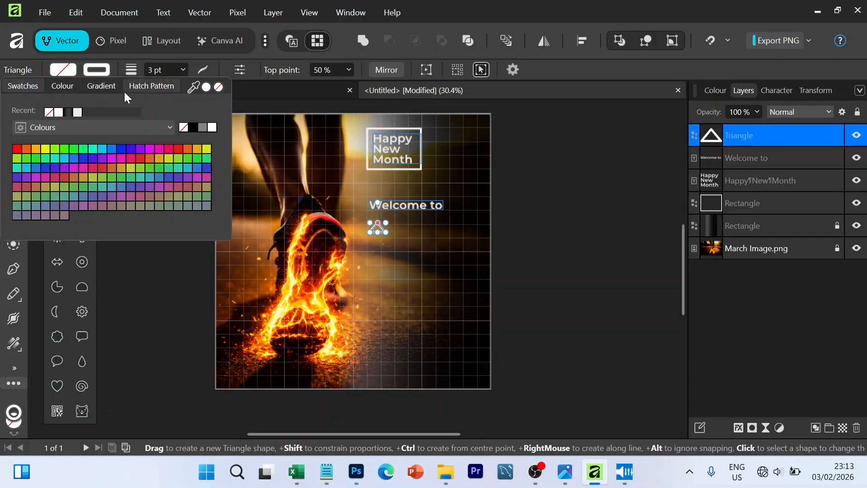
click(183, 128)
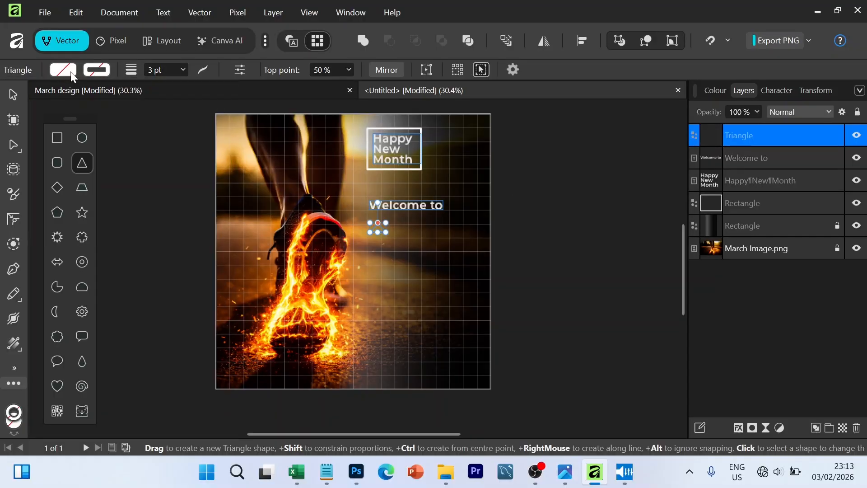
click(71, 72)
click(212, 128)
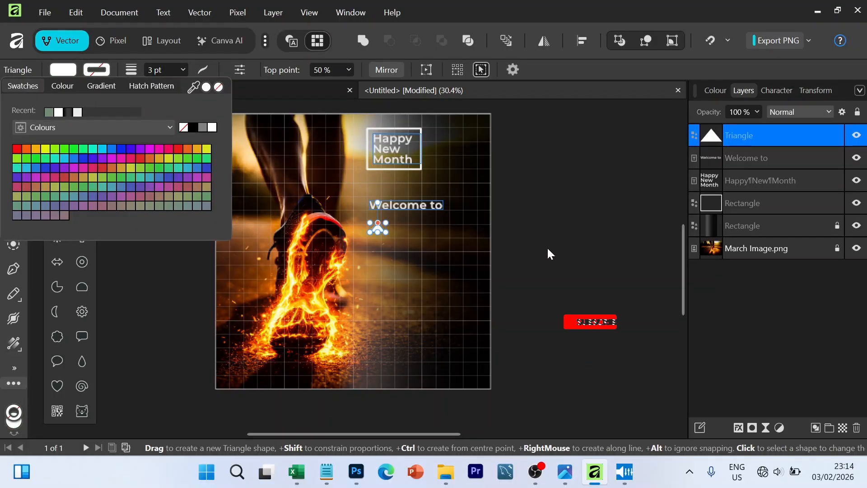
- Rotate the triangle to 90° and position it just beneath the start of "Welcome to", then deselect it
click(815, 90)
text(90)
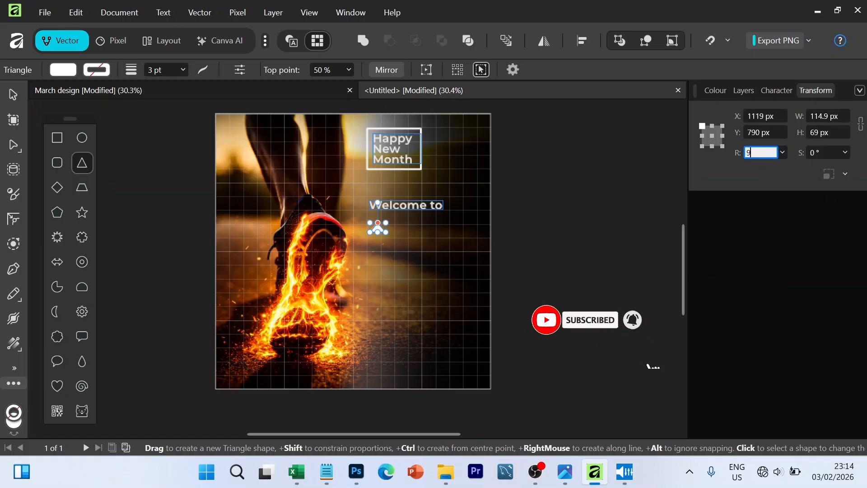
key(Return)
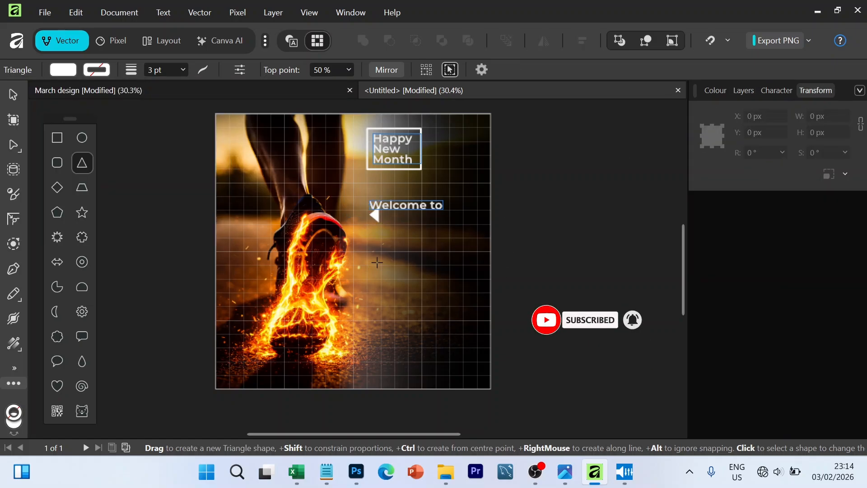
key(v)
drag(375, 215, 376, 223)
key(a)
click(580, 135)
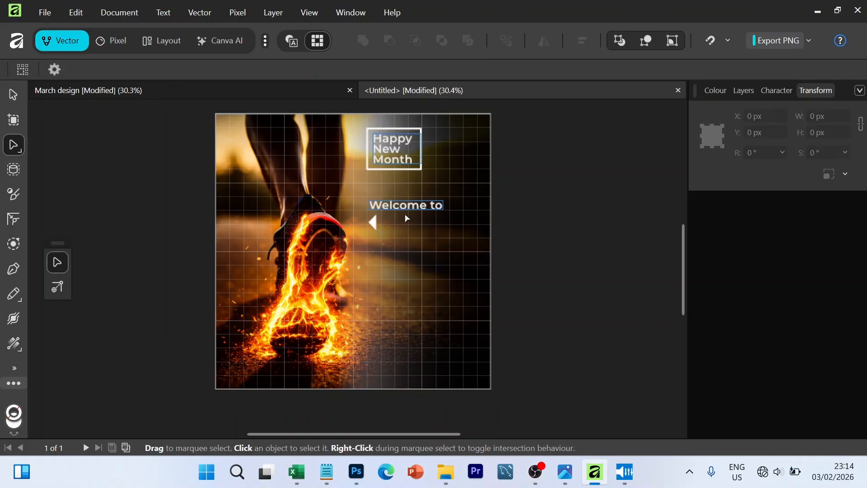
- Duplicate the white triangle twice to the right to form a row of three arrowheads under "Welcome to"
click(374, 222)
click(573, 259)
click(374, 222)
mouse_move(378, 238)
mouse_down()
mouse_move(375, 226)
mouse_move(386, 229)
mouse_up()
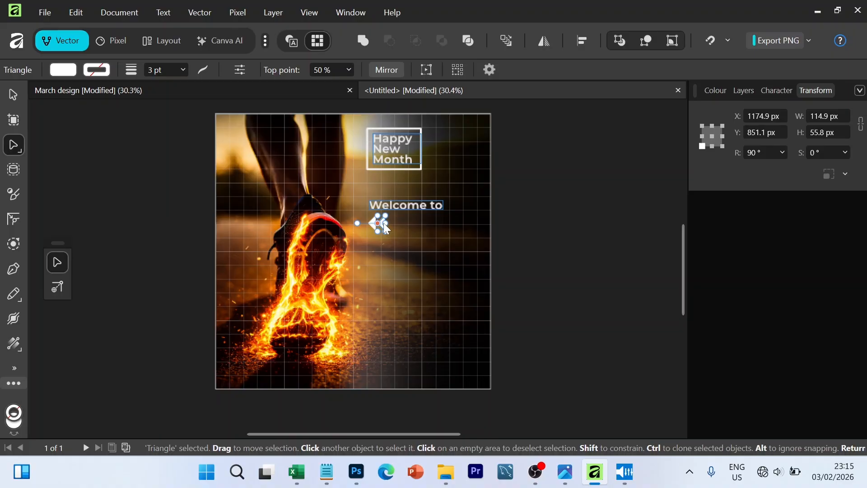
click(550, 245)
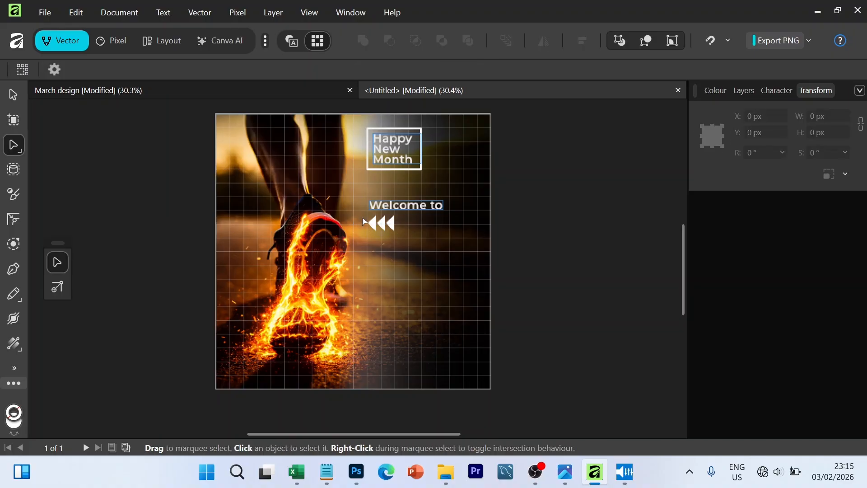
drag(364, 221, 564, 237)
click(582, 40)
click(625, 155)
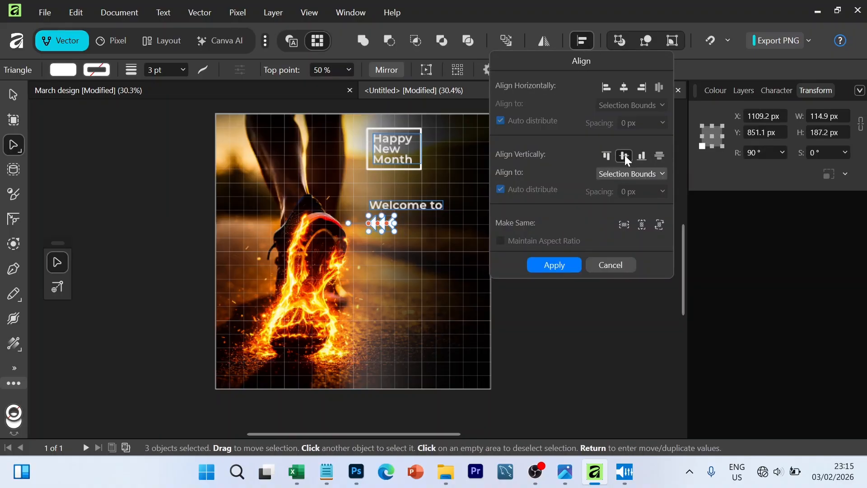
click(625, 155)
click(658, 153)
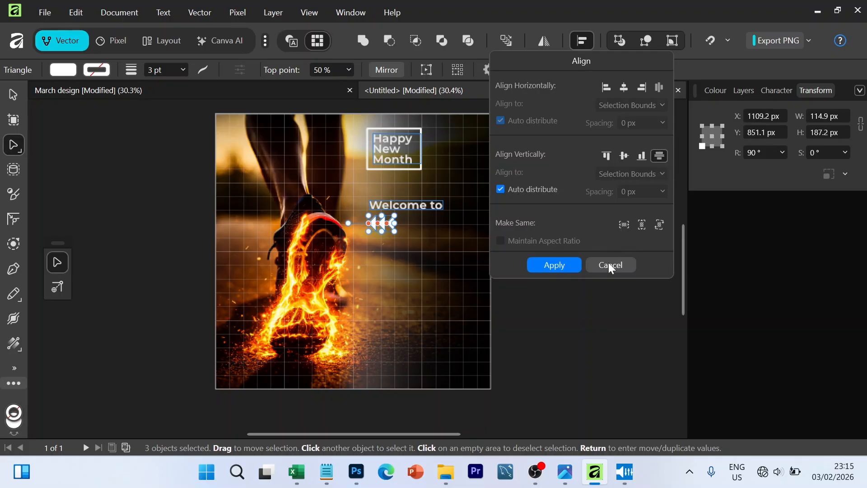
click(611, 264)
click(542, 270)
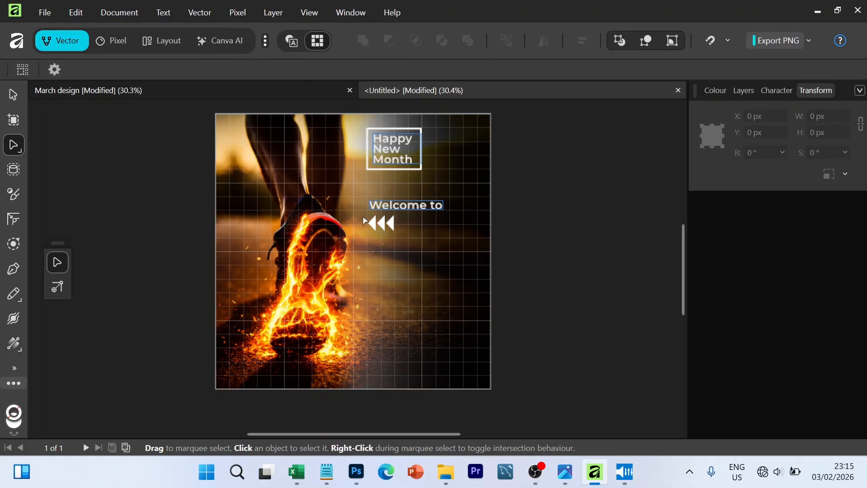
- Merge the three white arrowheads under "Welcome to" into a single shape and deselect it
drag(363, 220, 428, 211)
click(368, 40)
click(585, 231)
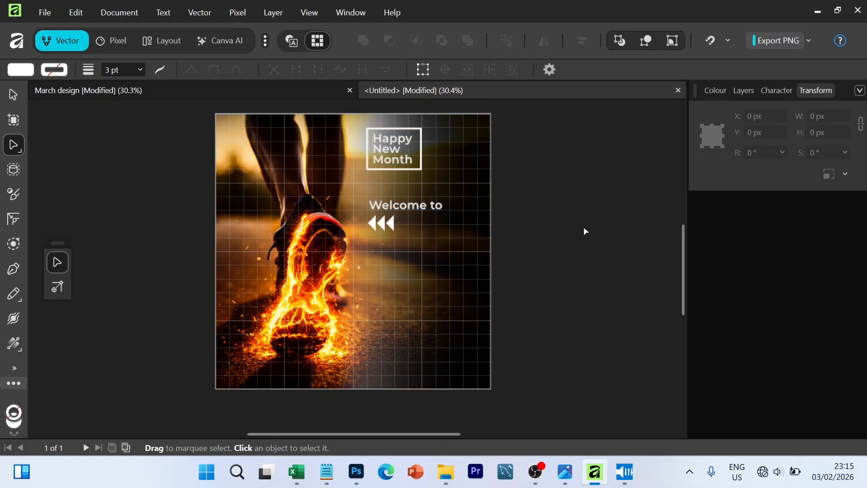
- Draw a slim white horizontal rectangle beside the arrowheads, align it with their row as a bar, and deselect it
key(m)
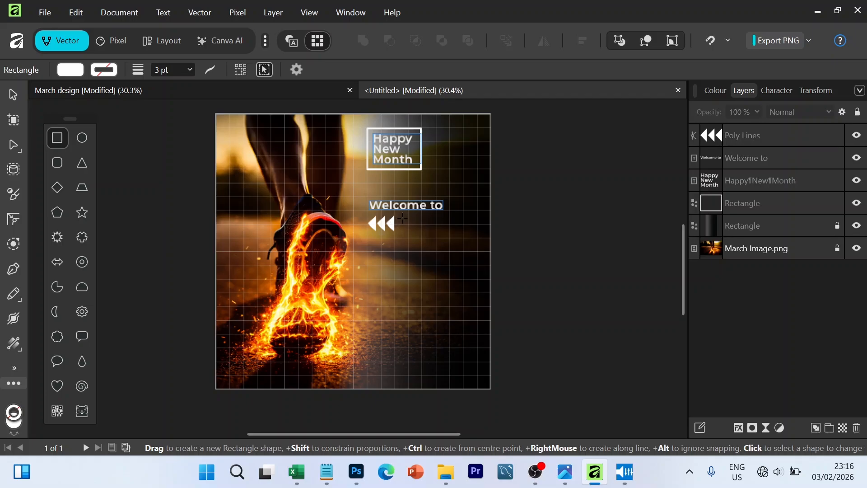
drag(407, 224, 465, 226)
click(17, 96)
drag(405, 226, 440, 216)
click(530, 224)
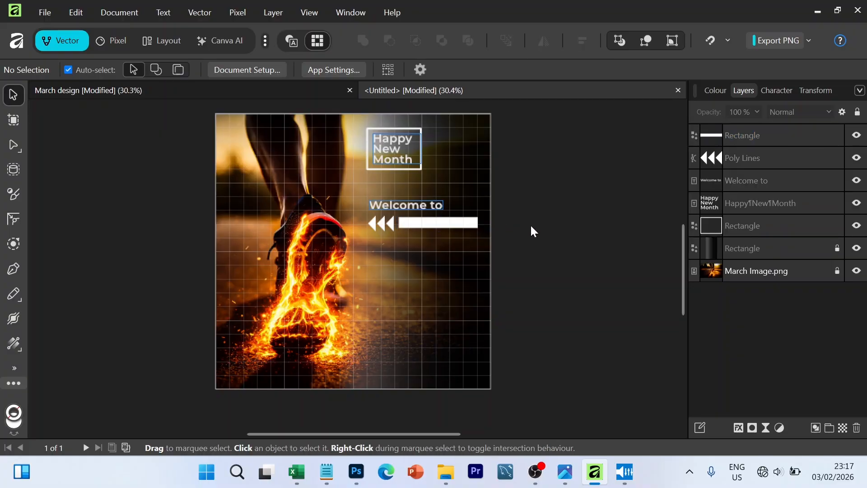
- Fill the bar beside the arrowheads with a linear gradient from yellow to white, with the midpoint at 47%
click(459, 228)
click(523, 232)
click(459, 223)
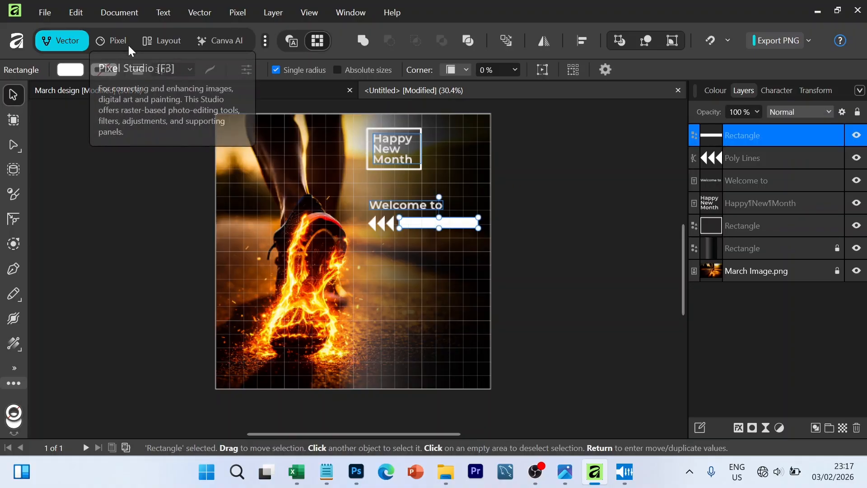
click(72, 71)
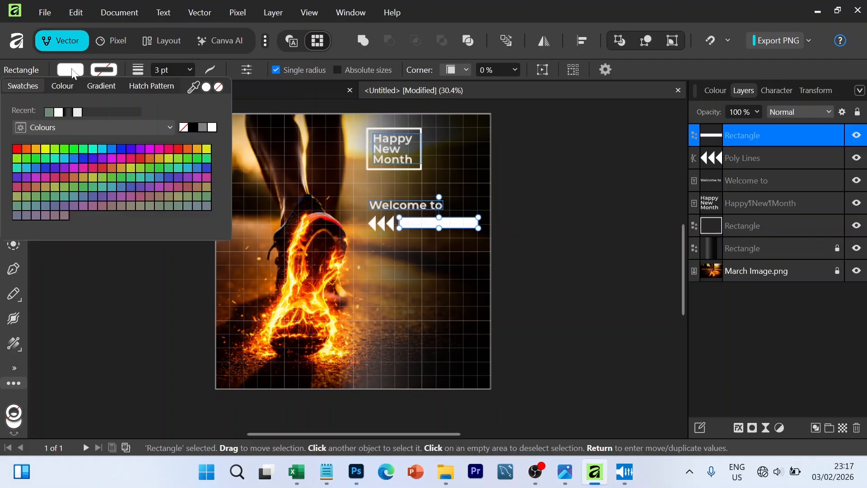
click(103, 85)
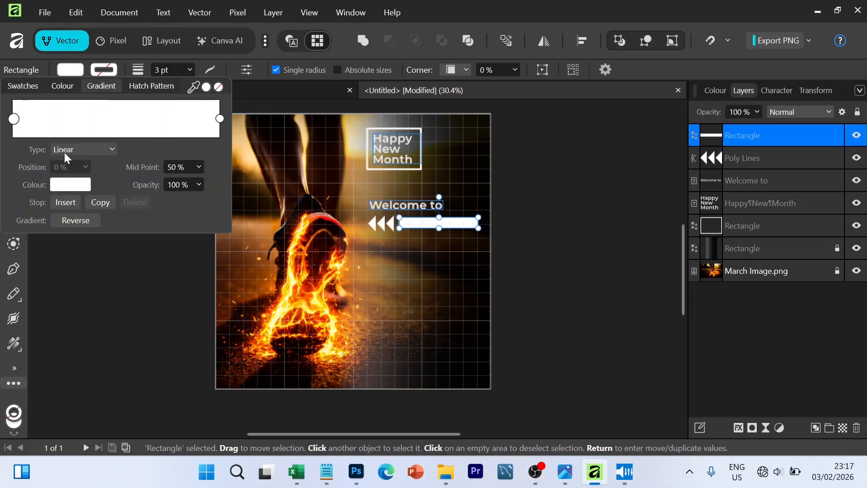
click(73, 185)
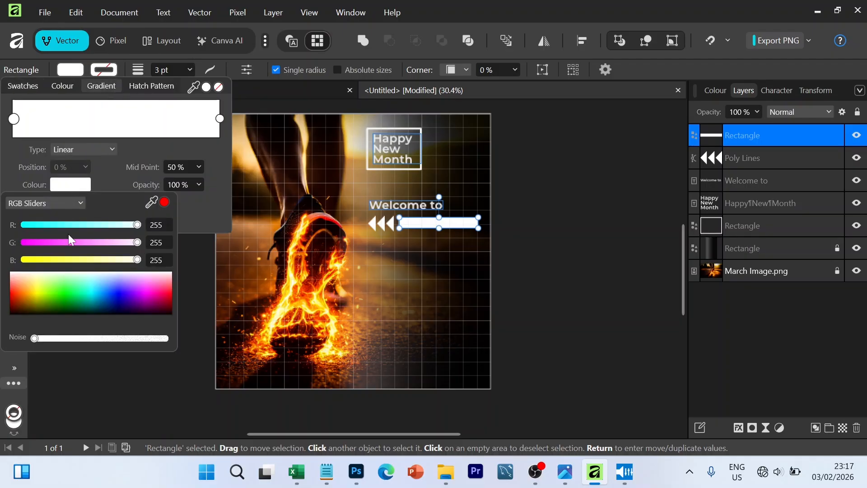
click(37, 291)
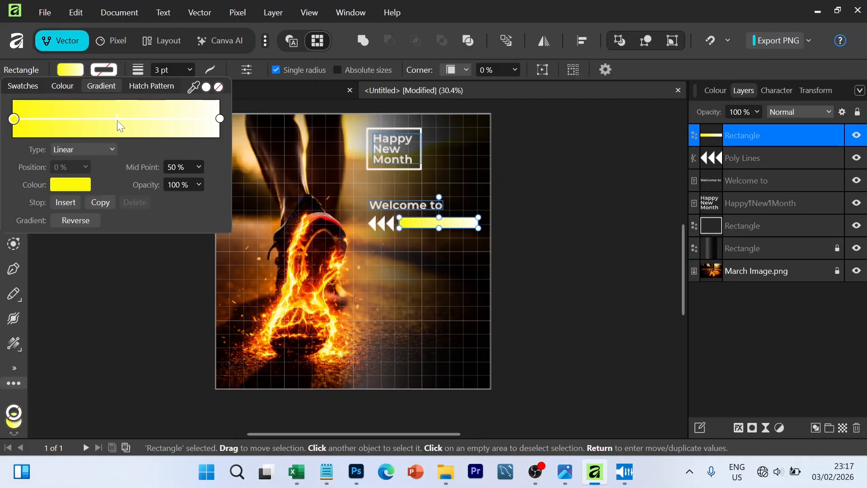
mouse_move(117, 120)
mouse_down()
mouse_move(158, 130)
mouse_move(131, 125)
mouse_move(126, 66)
mouse_move(117, 80)
mouse_up()
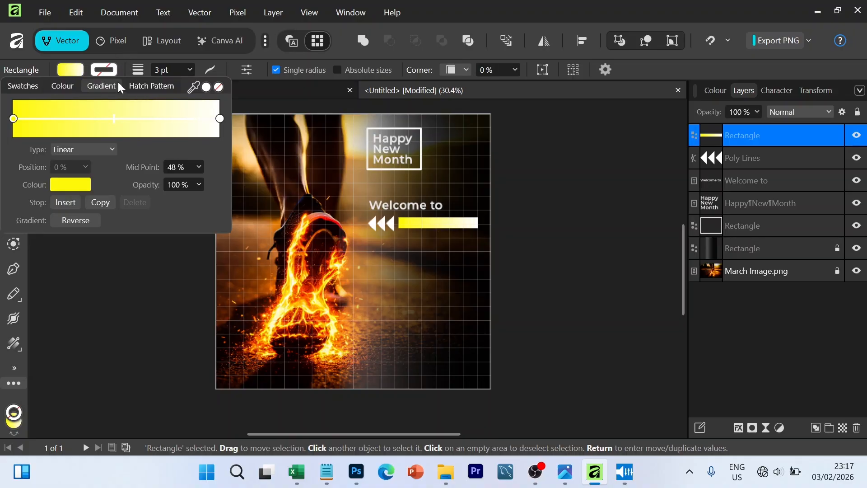
drag(109, 118, 109, 118)
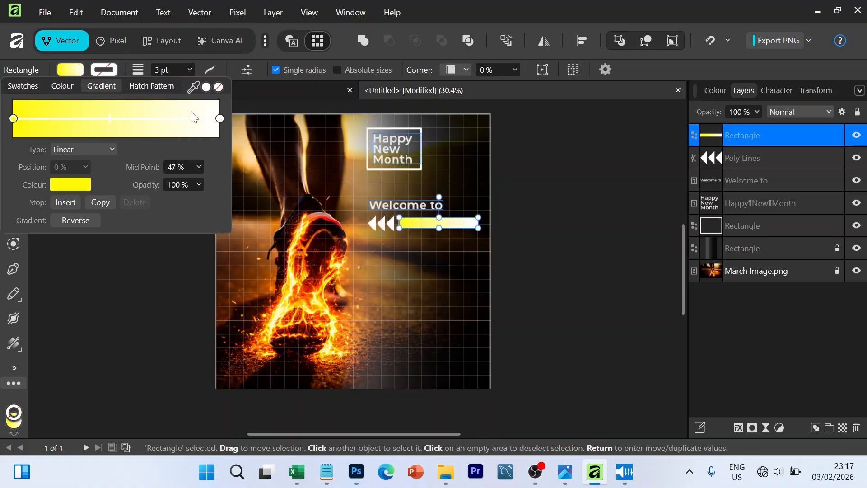
click(72, 71)
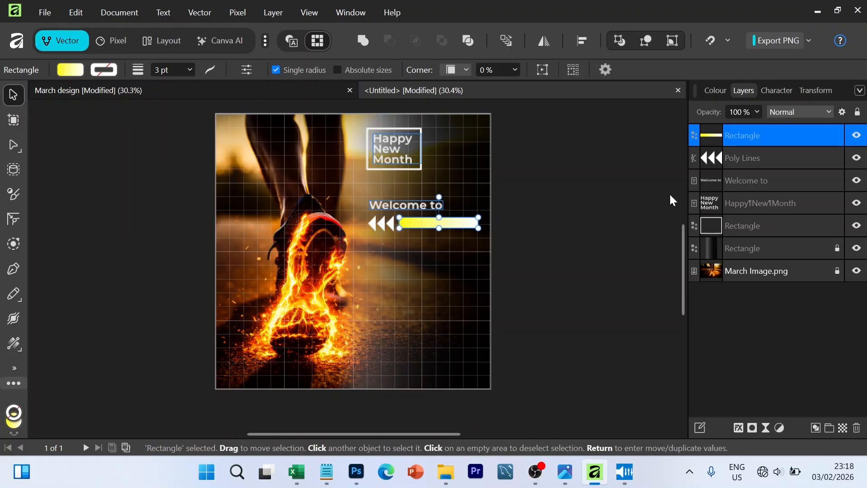
- Set the arrowheads' linear gradient to run from pale yellow (RGB 249, 255, 121) to white, then deselect them
click(735, 158)
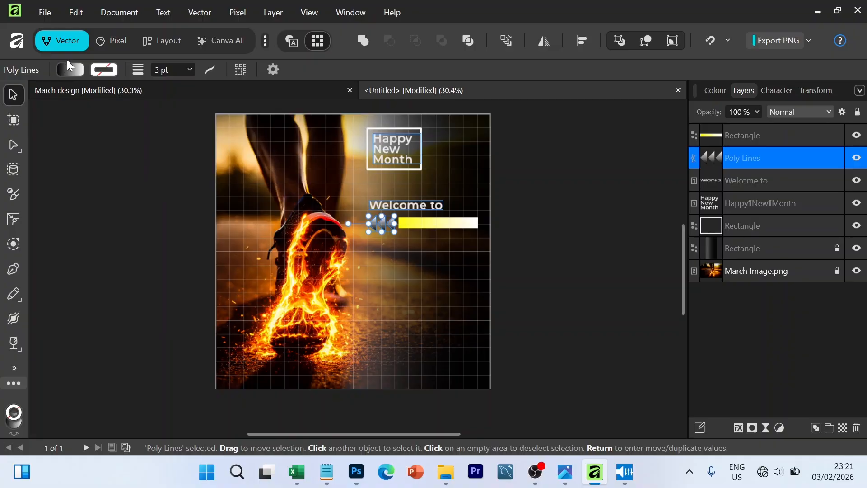
click(75, 70)
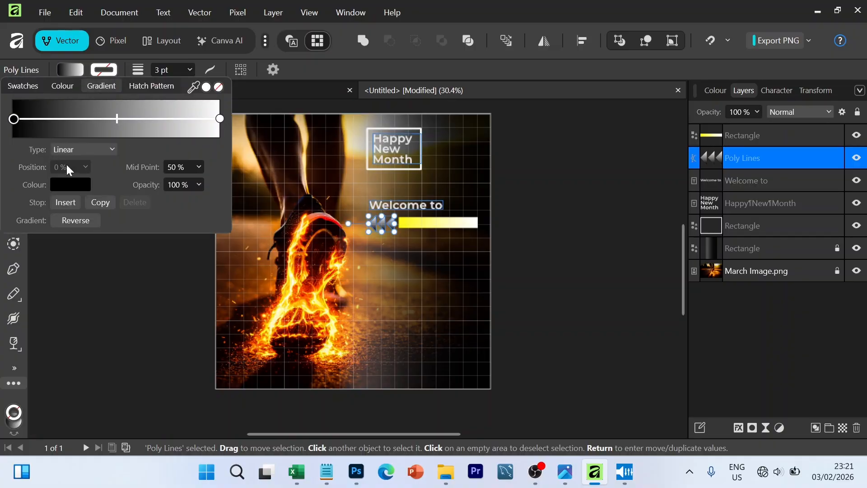
click(72, 185)
click(98, 281)
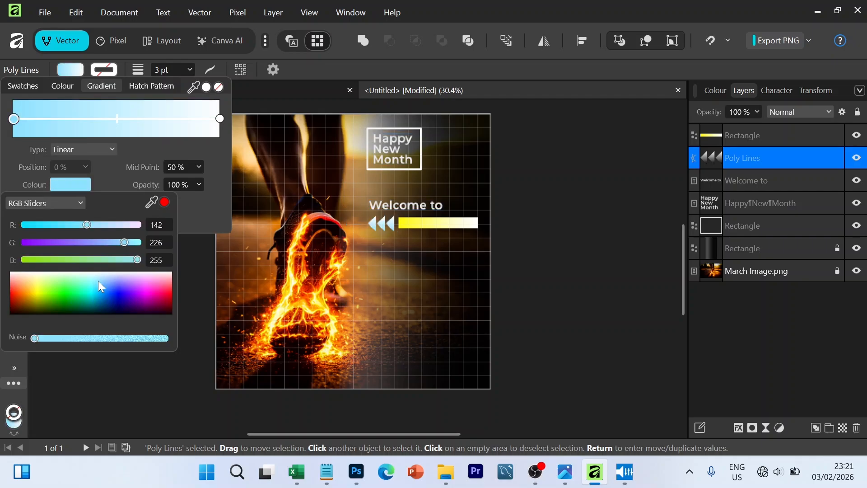
drag(99, 280, 37, 282)
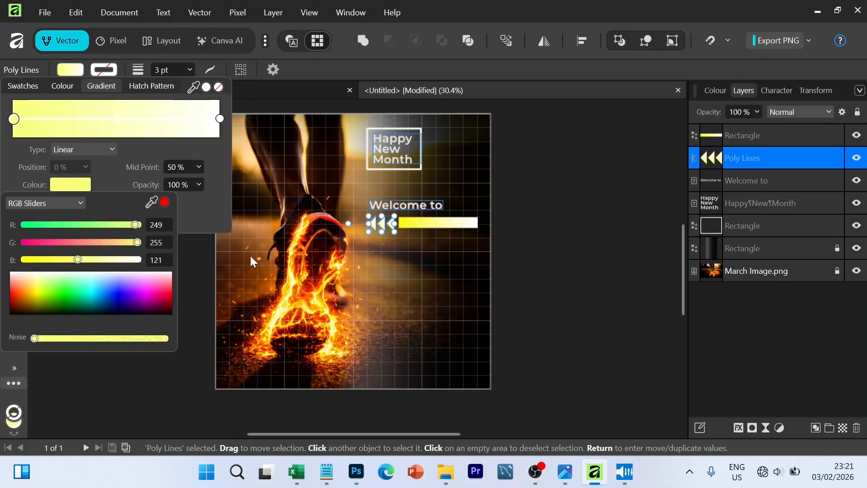
click(76, 69)
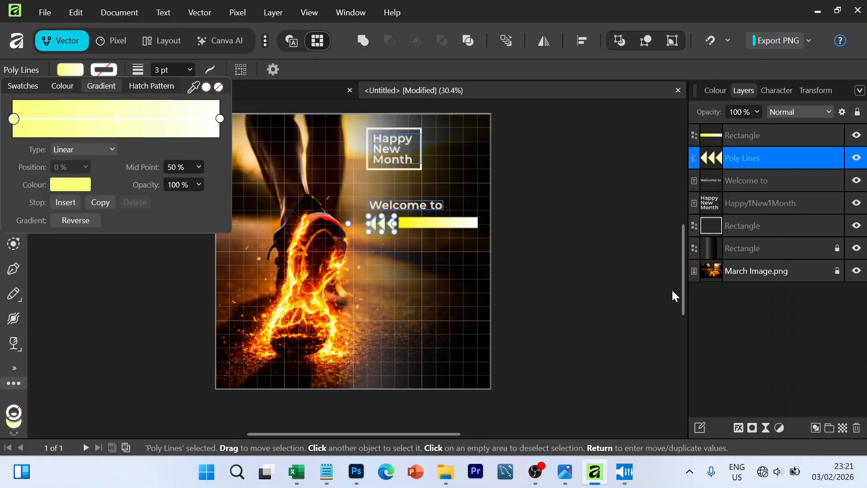
click(597, 277)
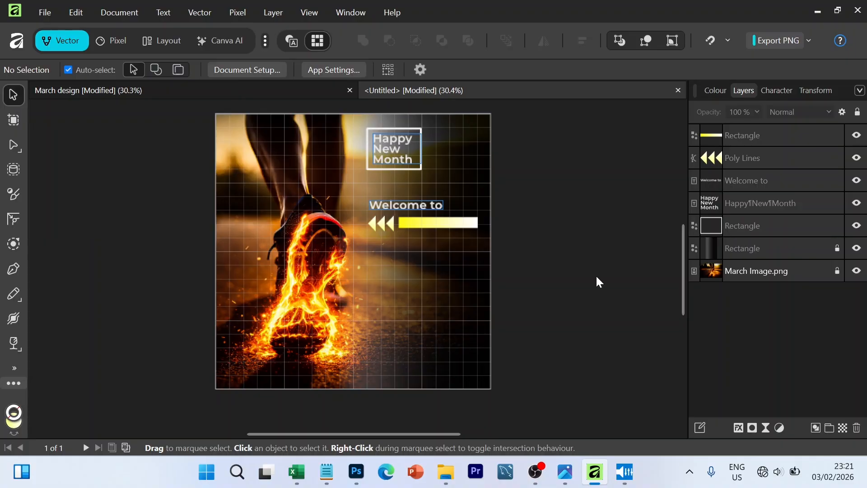
- Shift the midpoint of the arrowheads' gradient toward the yellow stop so white dominates, then deselect them
click(382, 223)
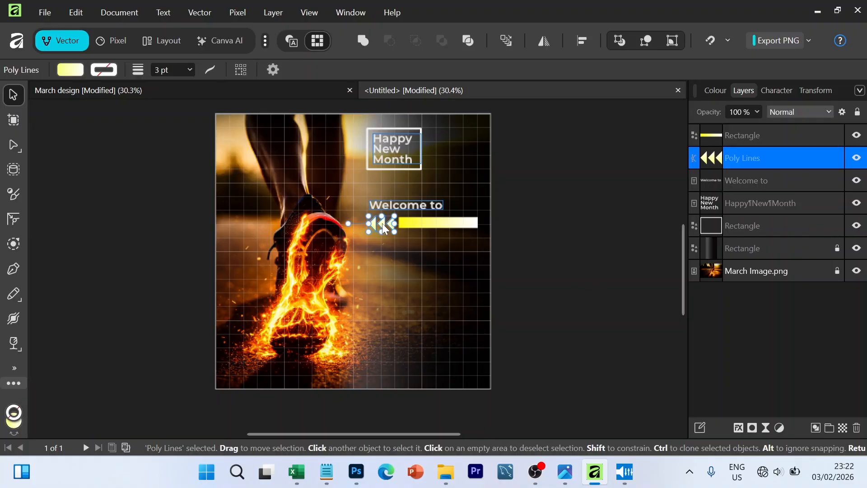
click(71, 71)
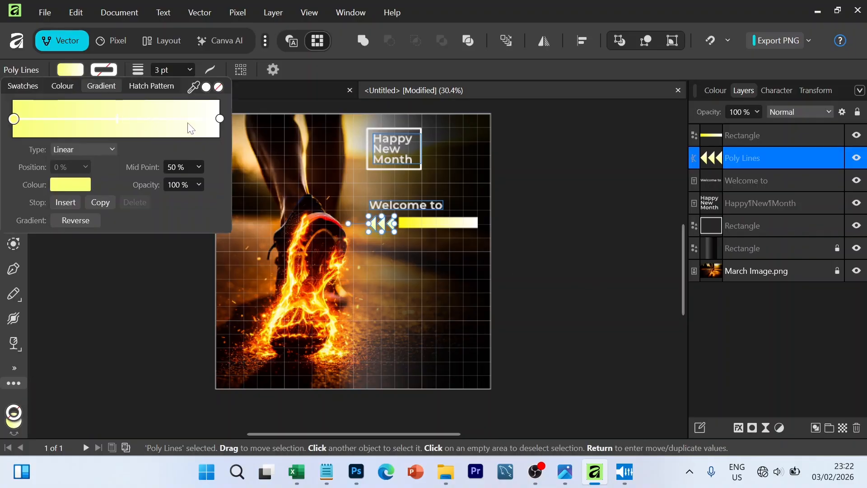
drag(120, 121, 54, 135)
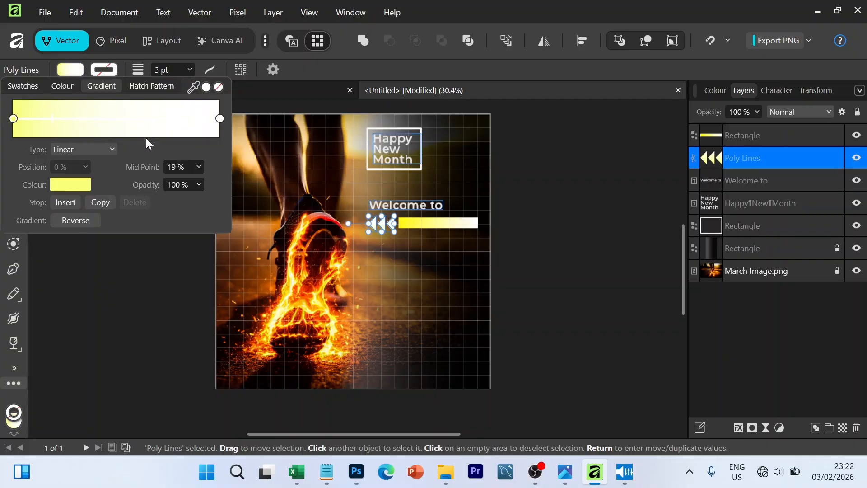
click(71, 71)
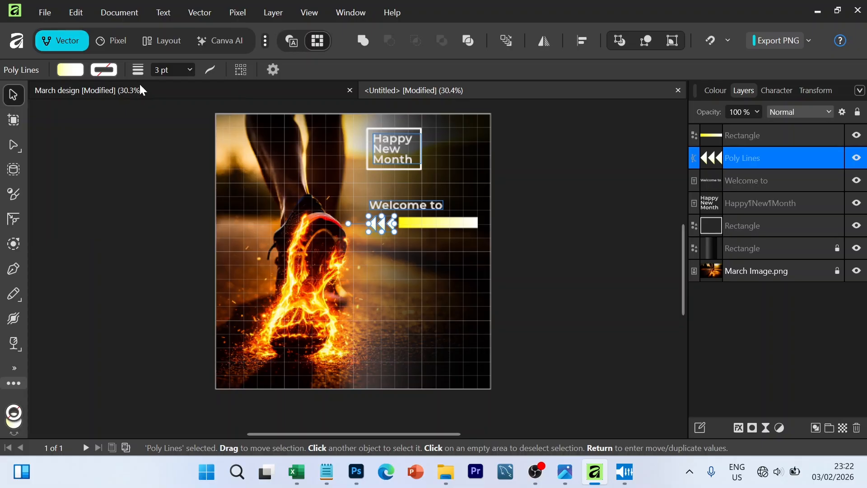
click(527, 274)
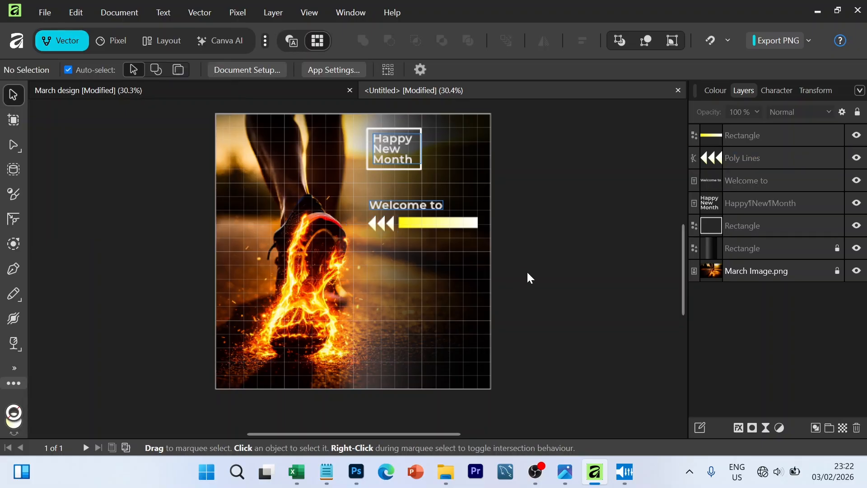
- Duplicate the "Welcome to" text below the arrowheads and bar, and replace the copy's wording with "March"
click(409, 206)
drag(409, 206, 411, 247)
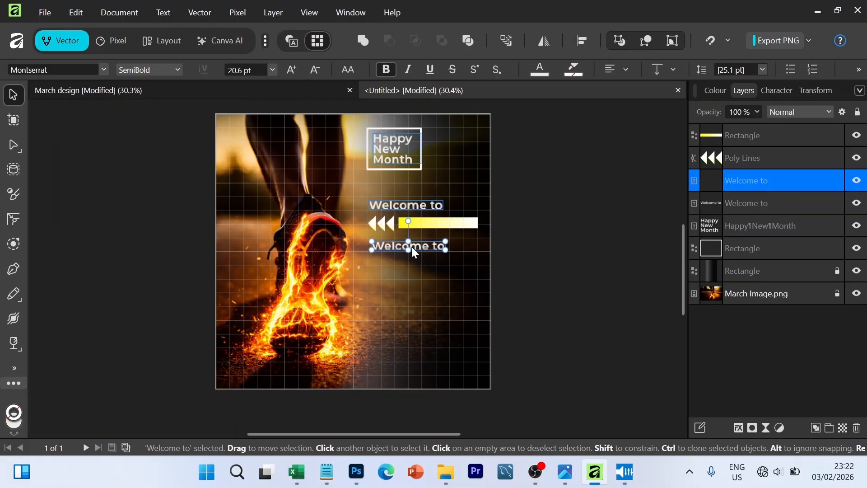
double_click(413, 251)
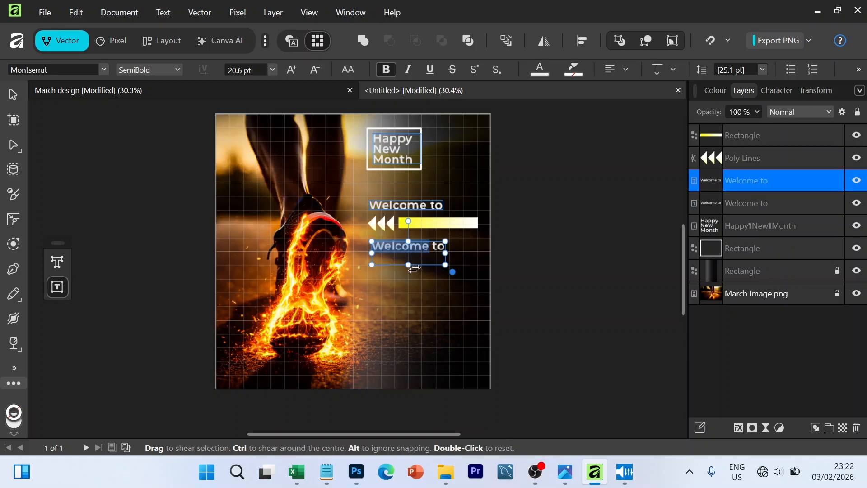
key(ctrl+a)
text(March)
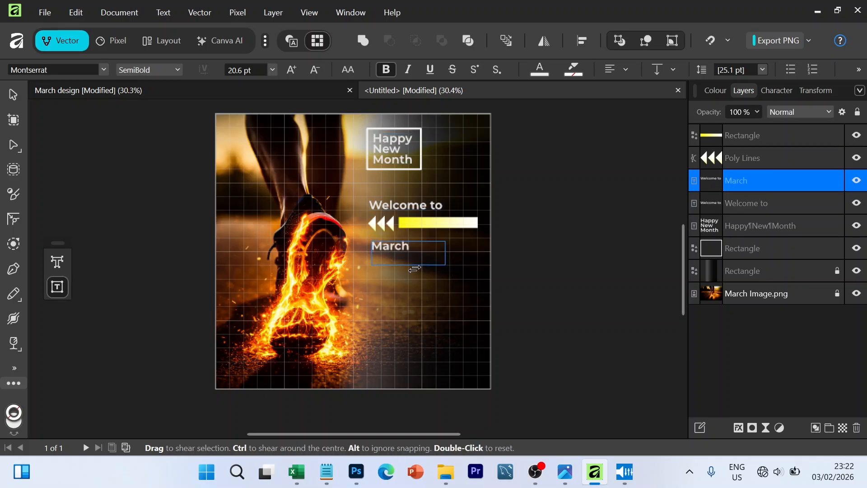
- Increase the "March" text to 56 pt and enlarge its frame so the whole word fits
key(ctrl+a)
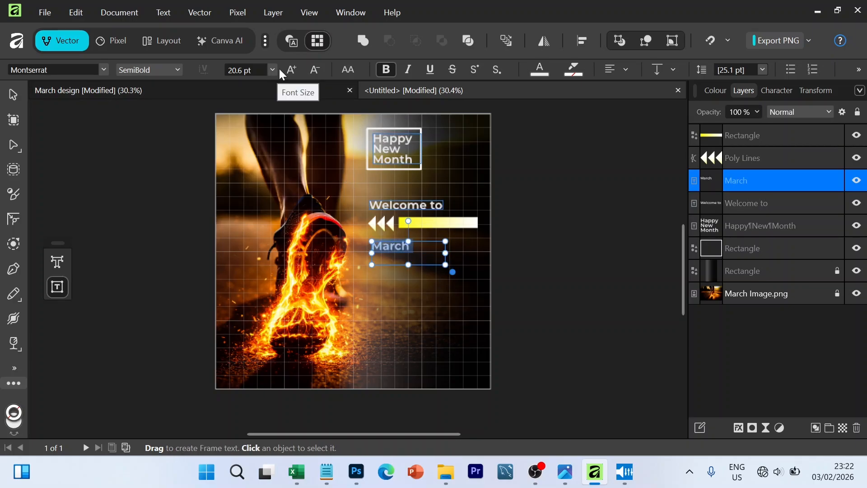
click(292, 70)
click(292, 70)
click(293, 70)
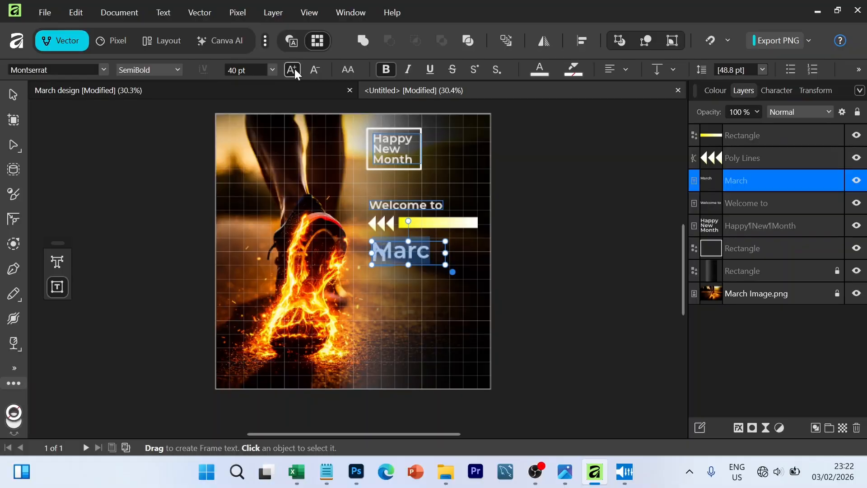
click(292, 69)
click(292, 69)
click(292, 69)
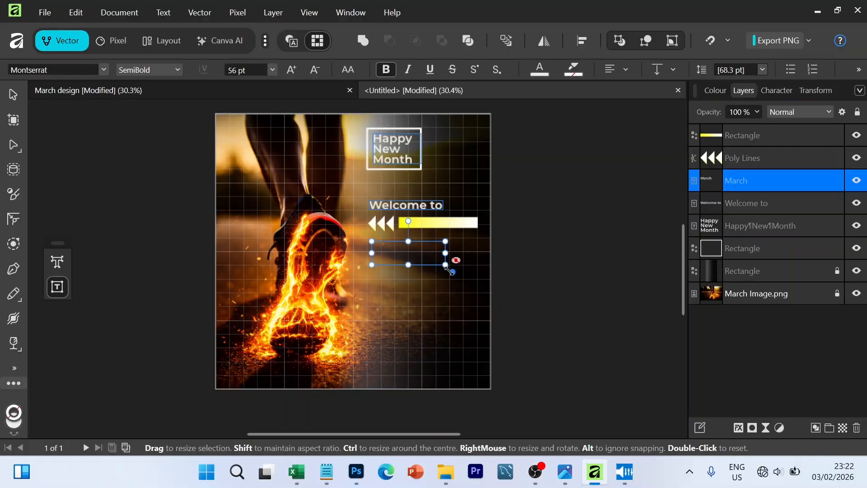
drag(447, 266, 481, 287)
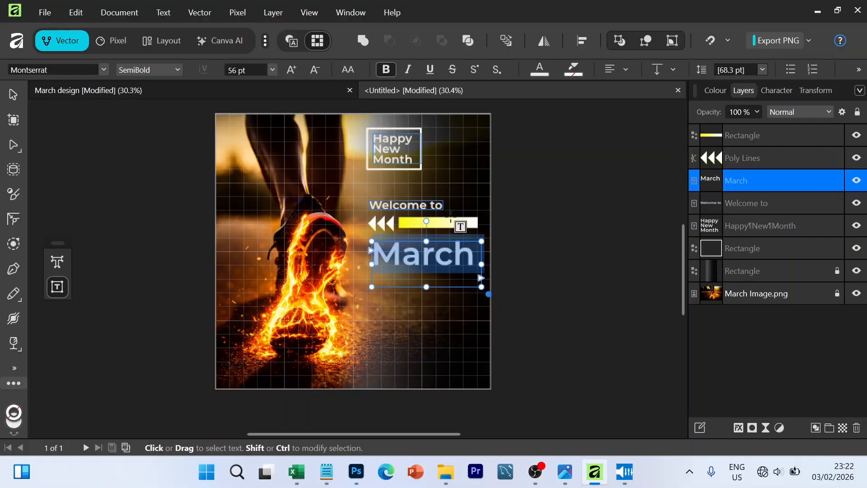
- Move the "March" text up just beneath the arrowheads and bar, and set its font style to Bold
click(13, 95)
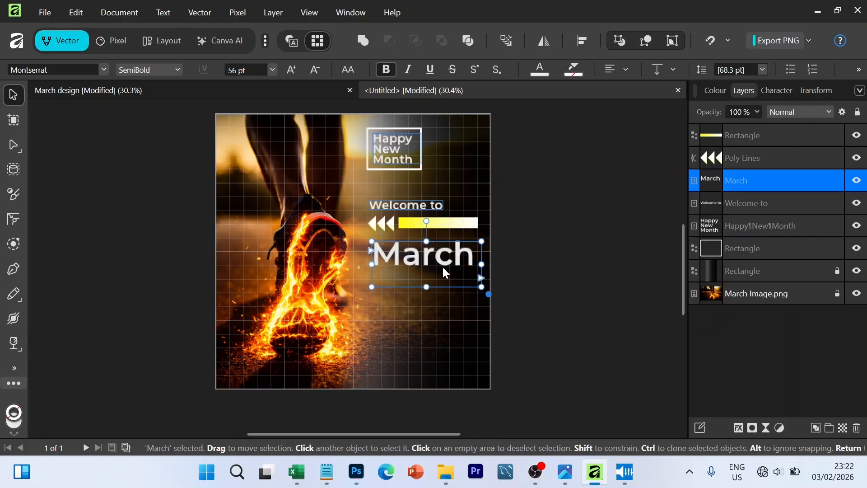
drag(441, 264, 433, 256)
double_click(433, 256)
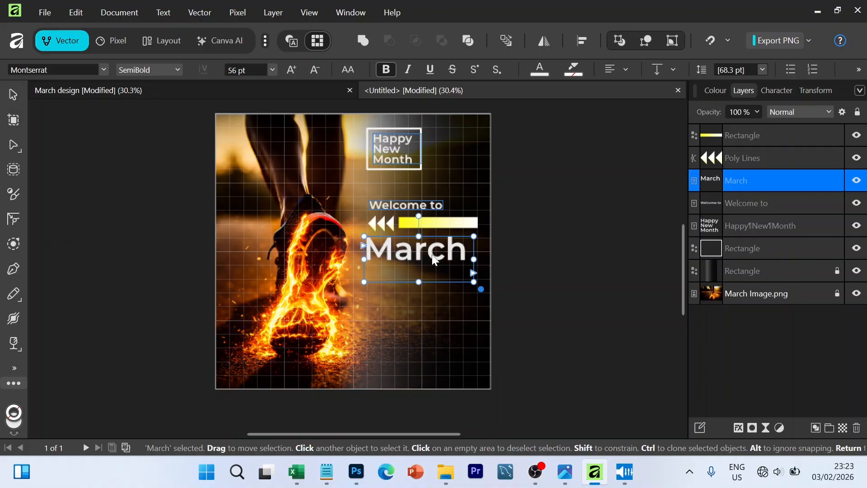
key(ctrl+a)
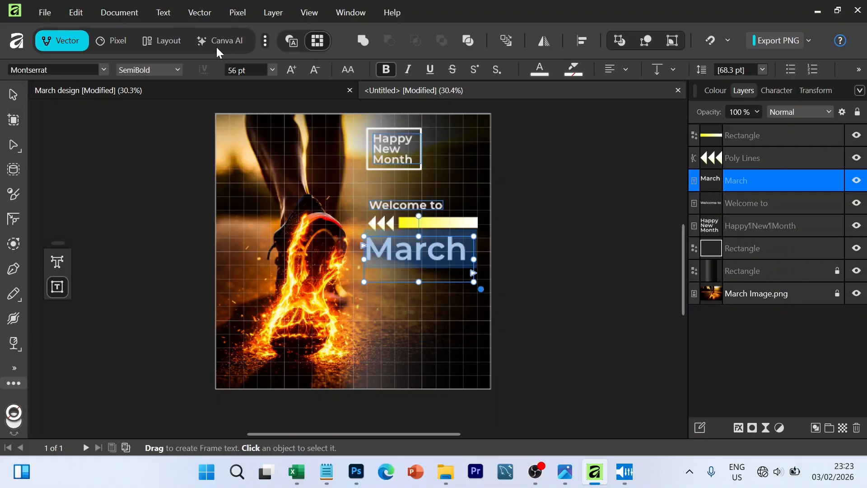
click(177, 70)
click(140, 241)
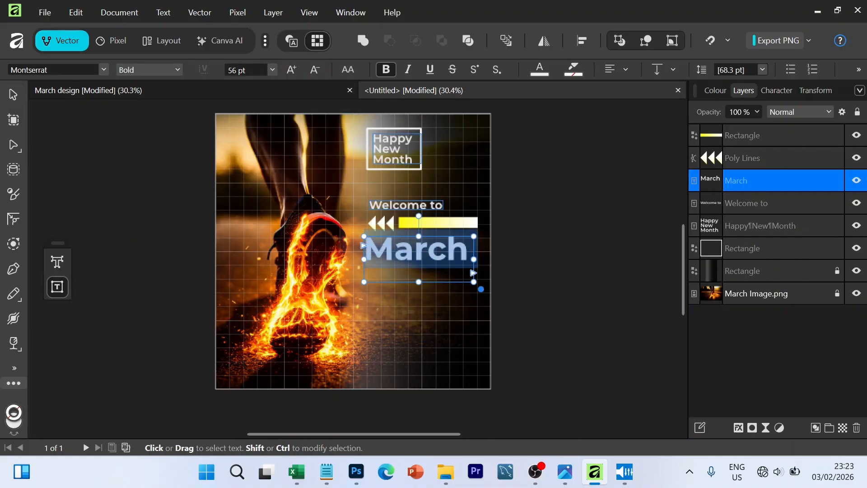
- Enlarge the "March" text to 60 pt and widen its frame so the whole word fits
click(291, 70)
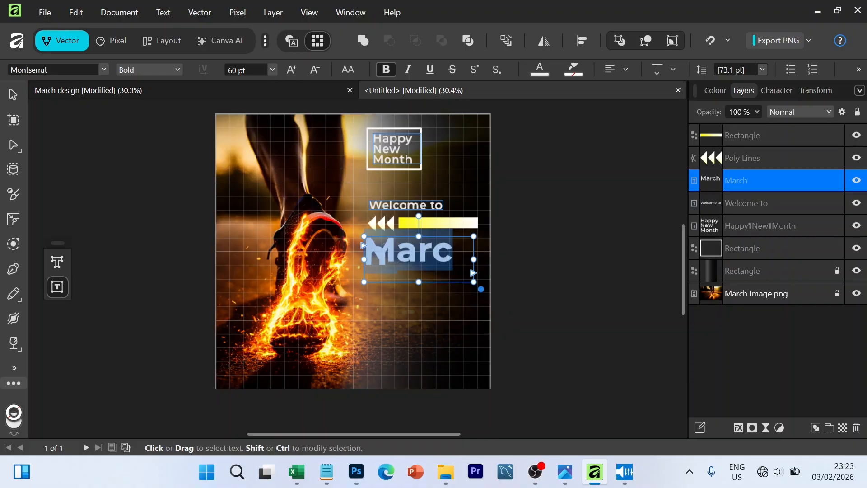
drag(473, 258, 487, 259)
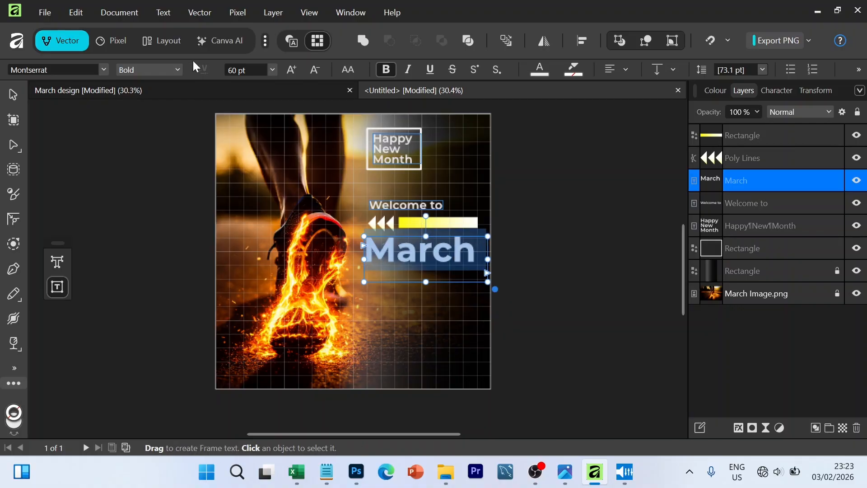
click(293, 70)
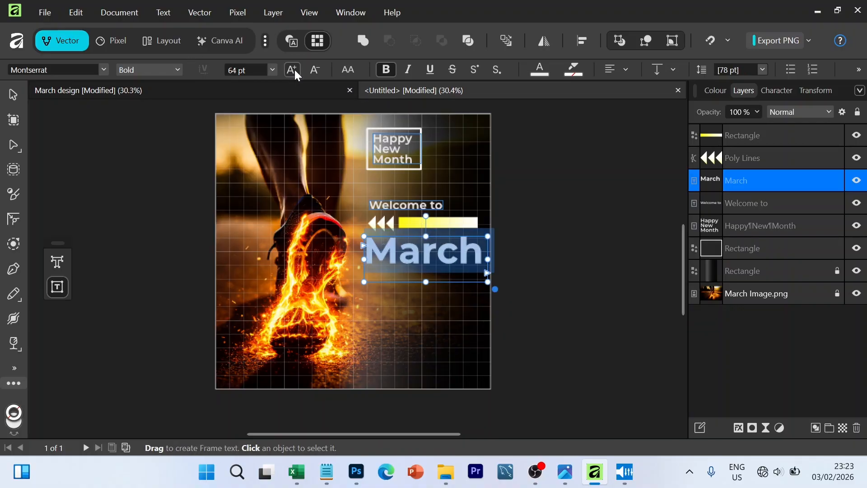
click(313, 67)
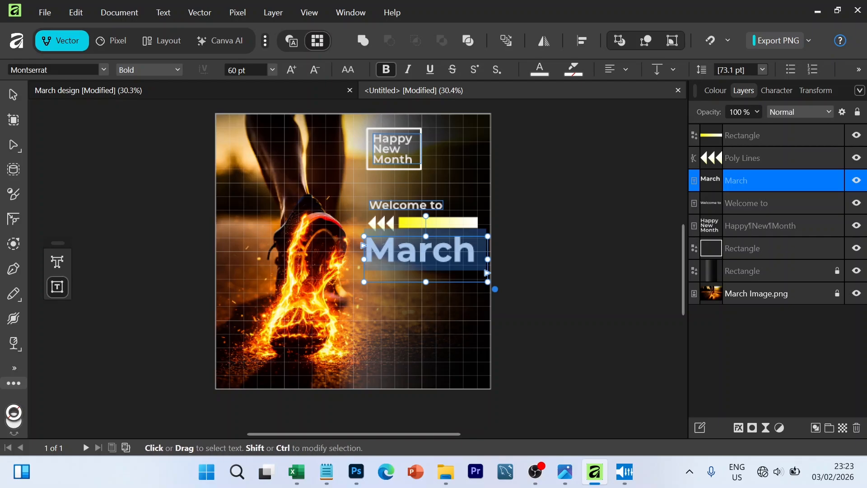
click(478, 254)
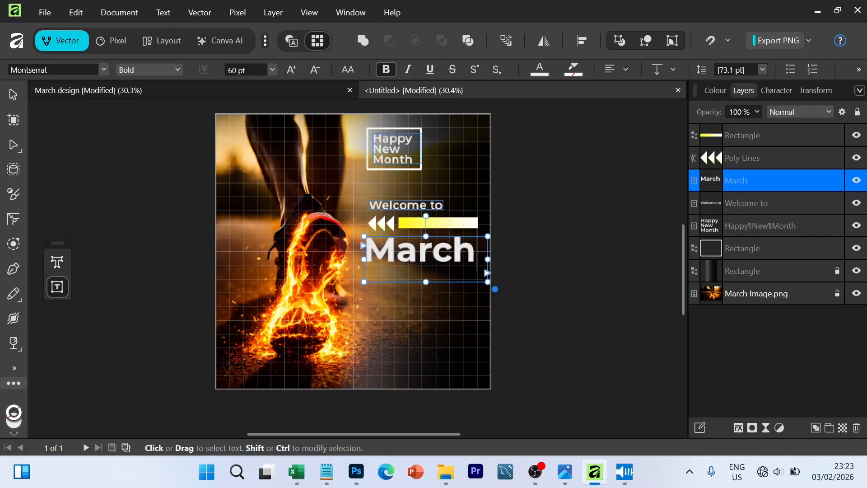
- Fit the "March" frame tightly to its text and scale it up to 62 pt beneath the arrowheads and bar
double_click(426, 282)
double_click(488, 249)
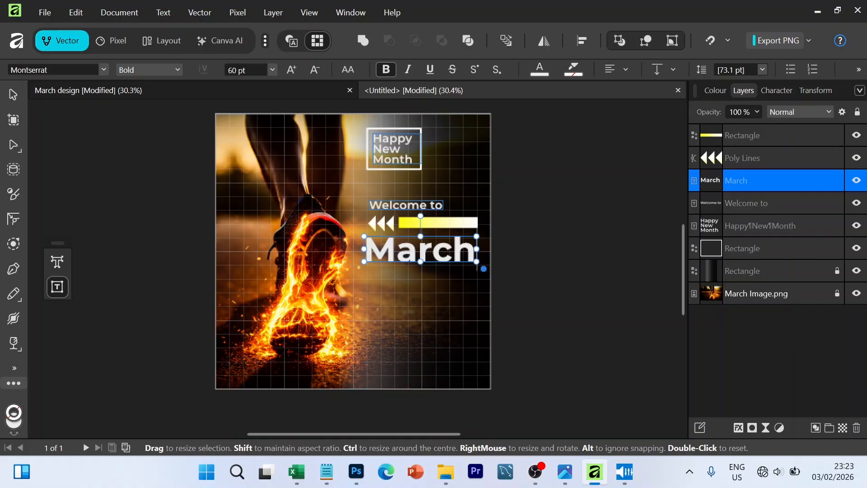
drag(481, 269, 485, 271)
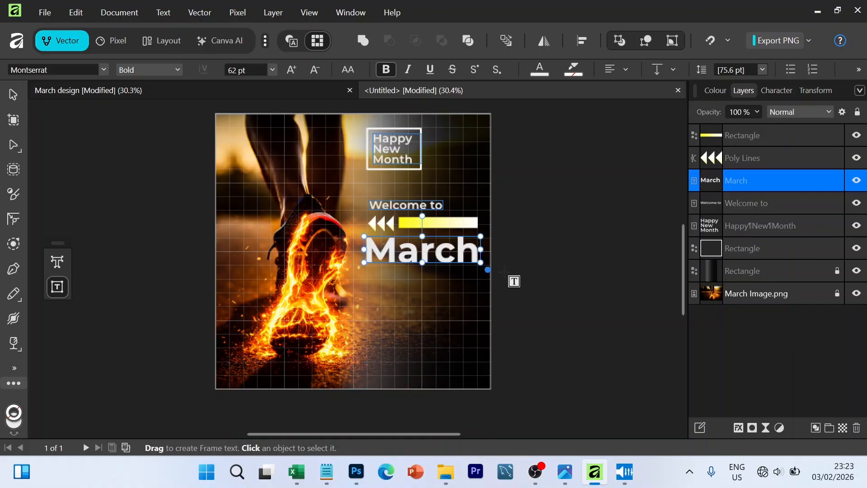
click(15, 99)
click(557, 280)
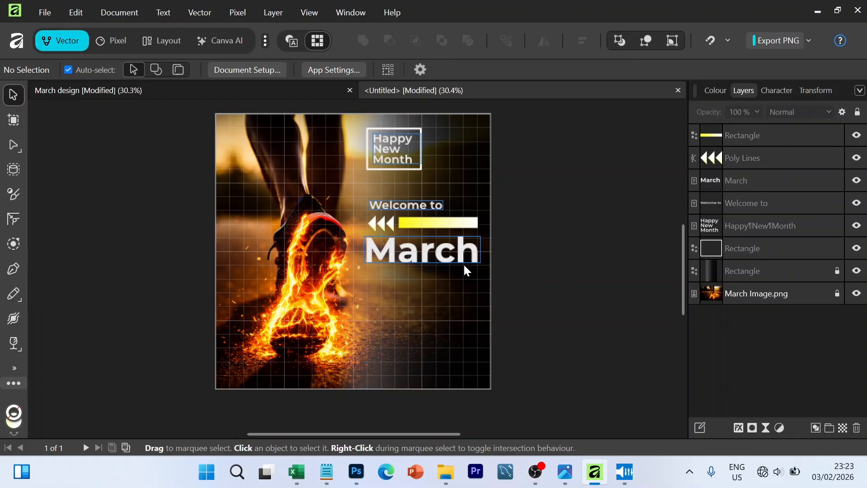
click(449, 255)
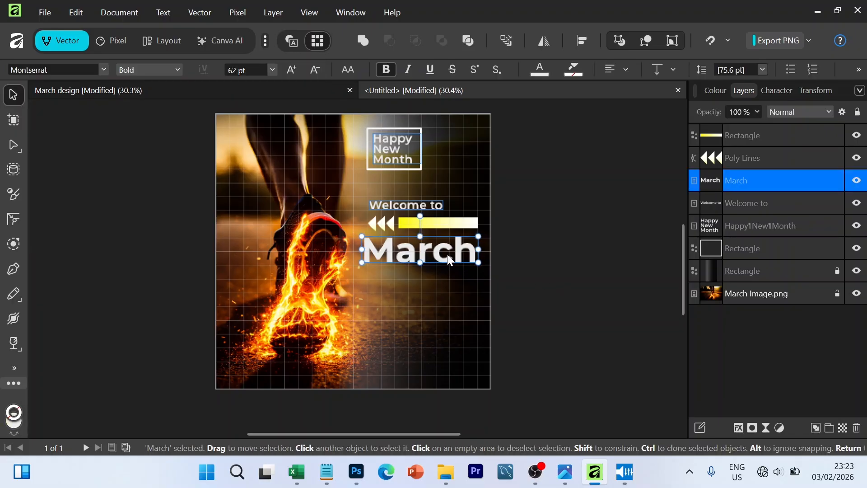
drag(448, 255, 450, 256)
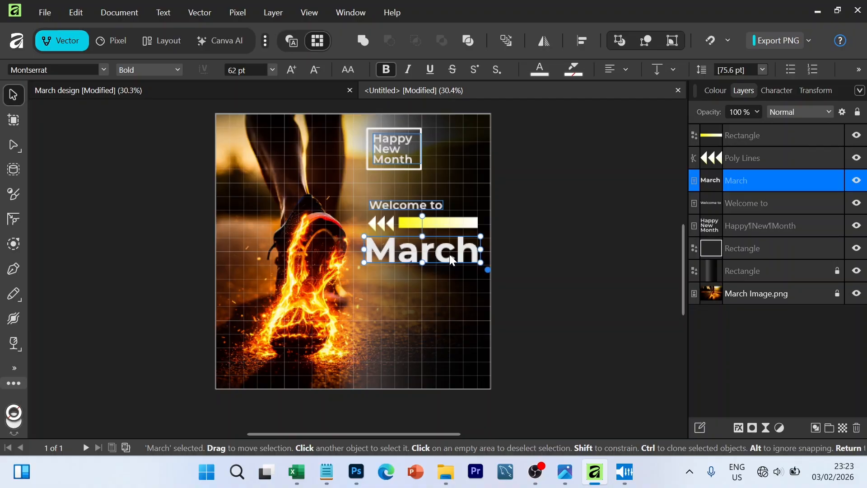
click(530, 258)
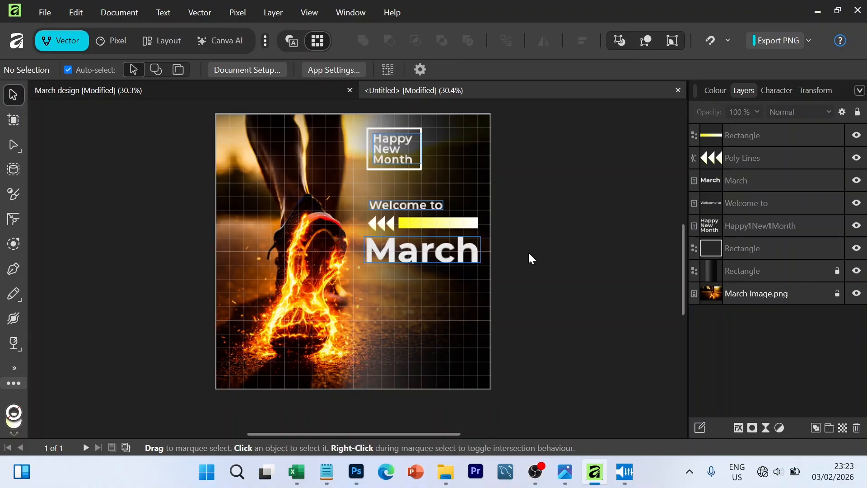
- Duplicate the gradient bar and the arrowheads below "March", placing the bar first and the arrowheads after its white end
click(457, 226)
drag(457, 226, 426, 280)
click(391, 226)
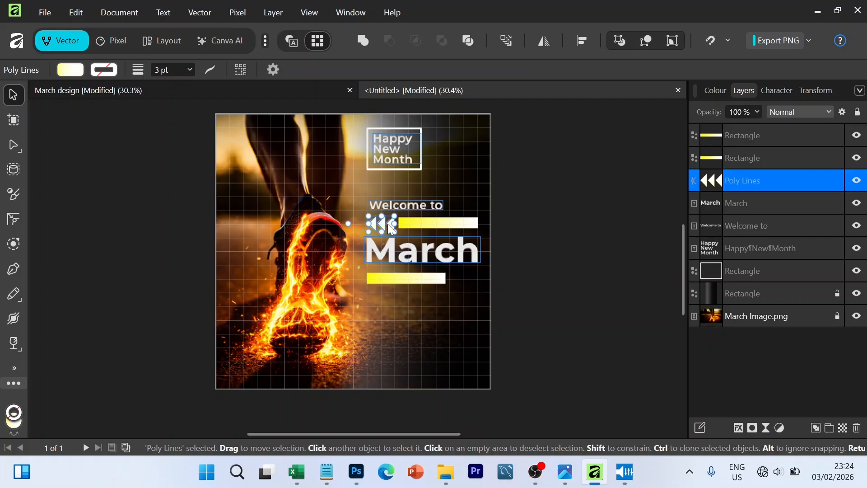
drag(387, 223, 472, 279)
click(543, 285)
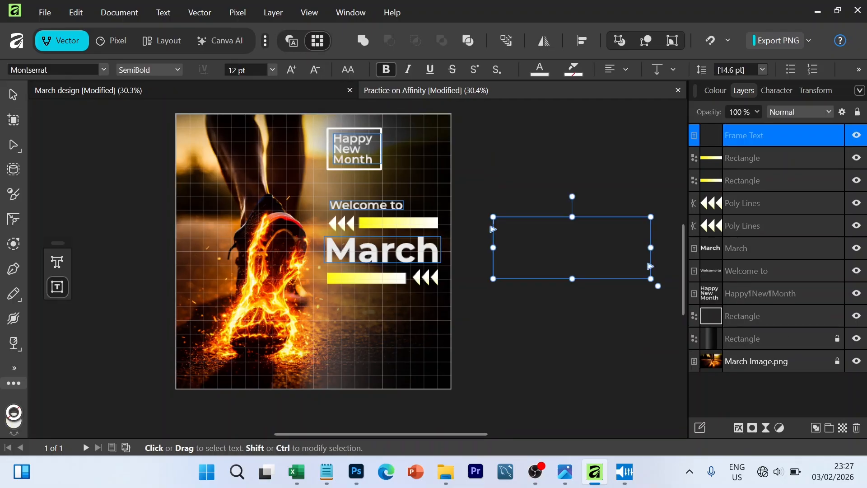
- Paste the "Happy New Month! Welcome to March!" message into the text frame beside the page and set its leading override to 12 pt
key(ctrl+v)
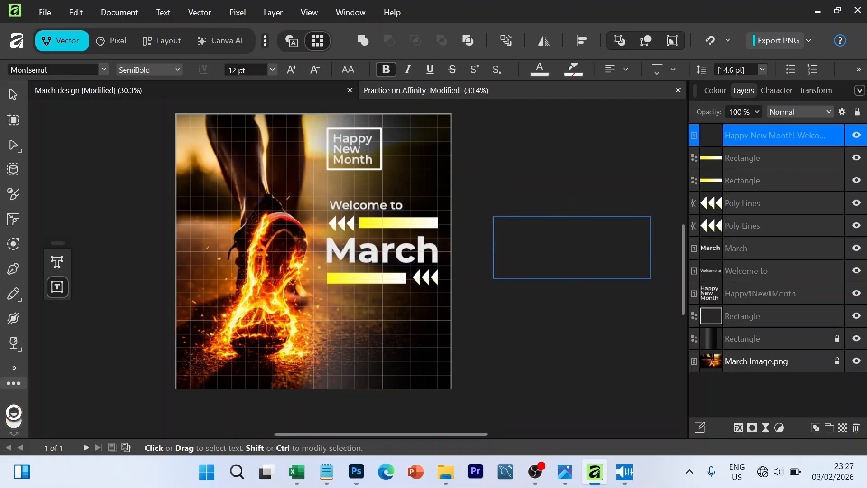
key(Escape)
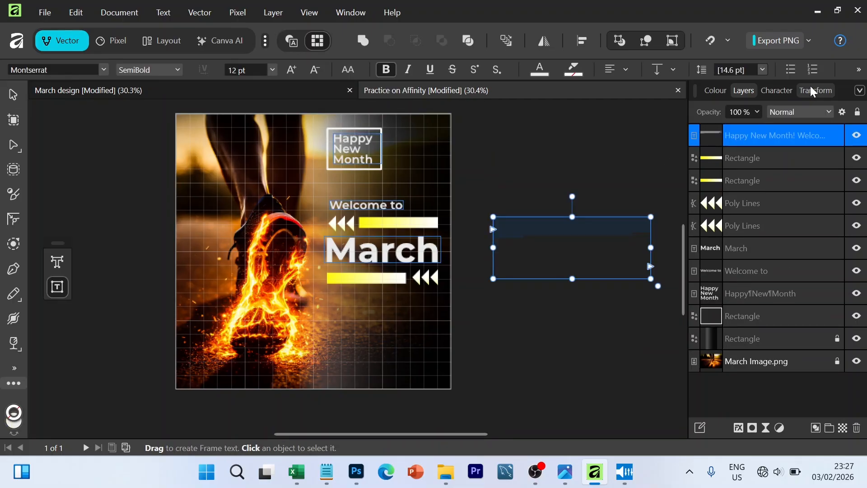
click(776, 90)
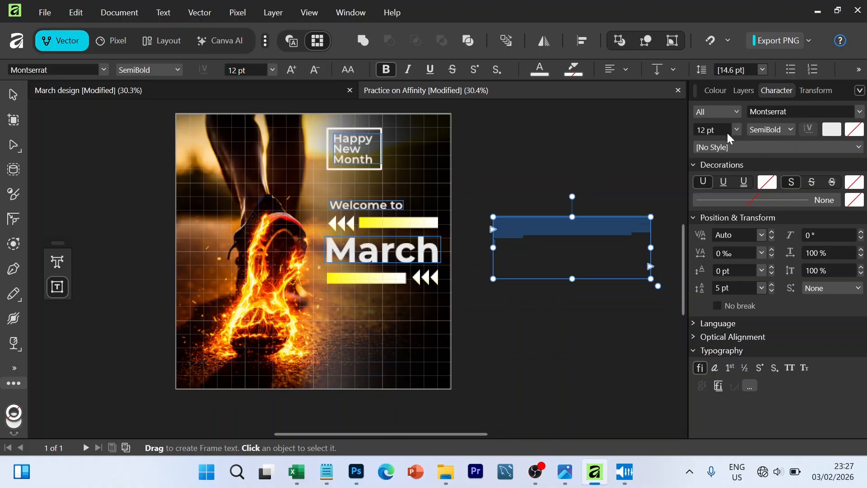
click(734, 288)
text(10)
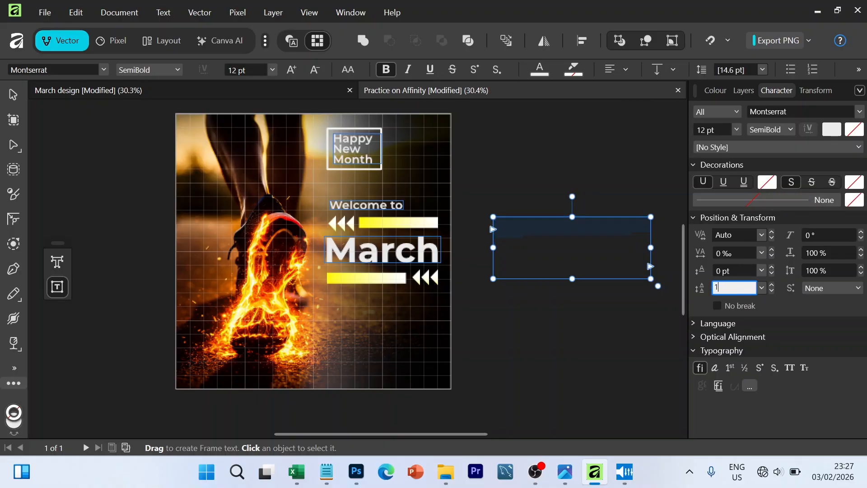
key(Return)
text(12)
key(Return)
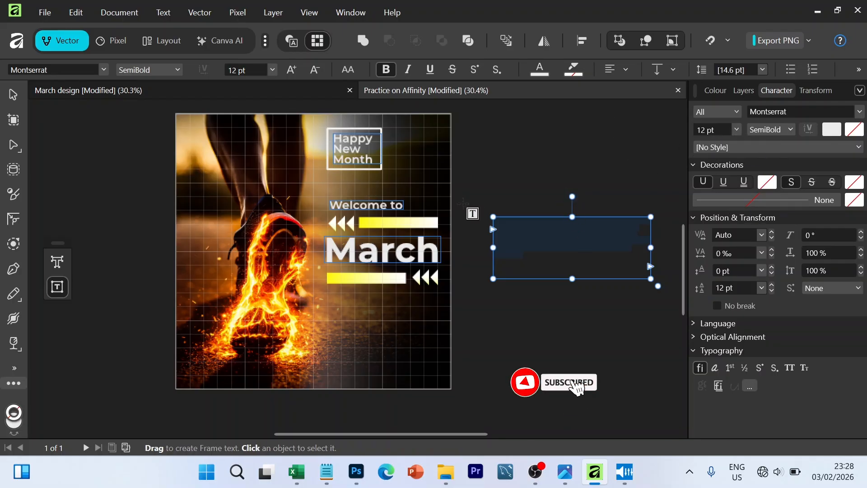
- Set the pasted message to Medium style at 14 pt and move it beneath the lower gradient bar
click(179, 69)
click(142, 178)
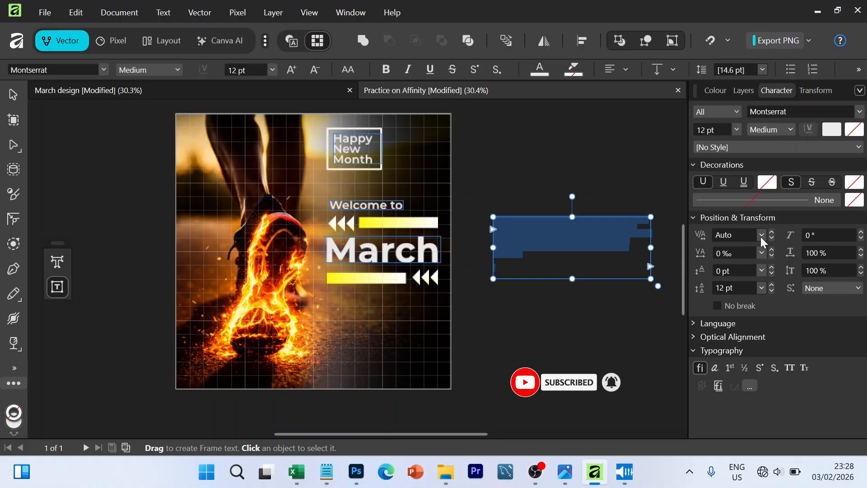
click(292, 70)
click(294, 71)
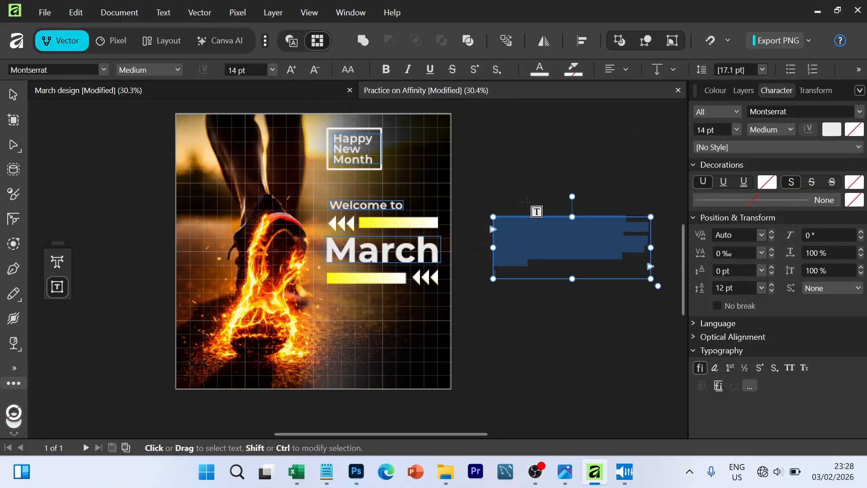
key(Escape)
drag(543, 217, 395, 313)
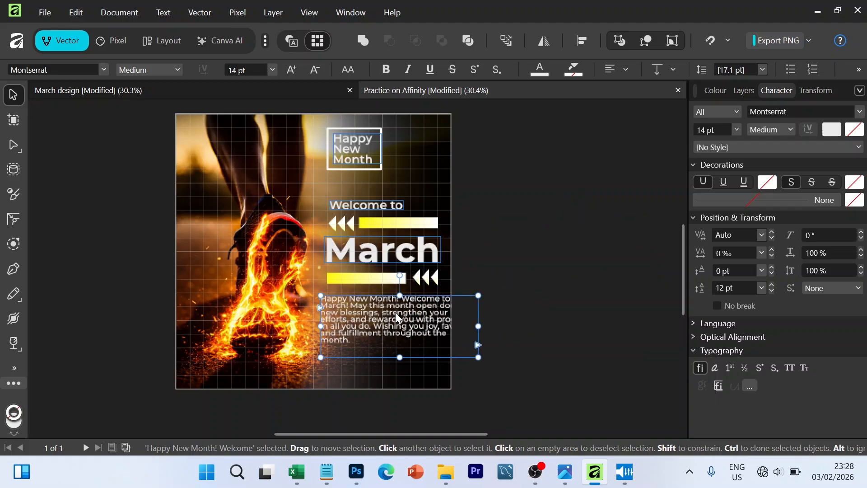
- Reduce all of the message paragraph's text to 11 pt
key(t)
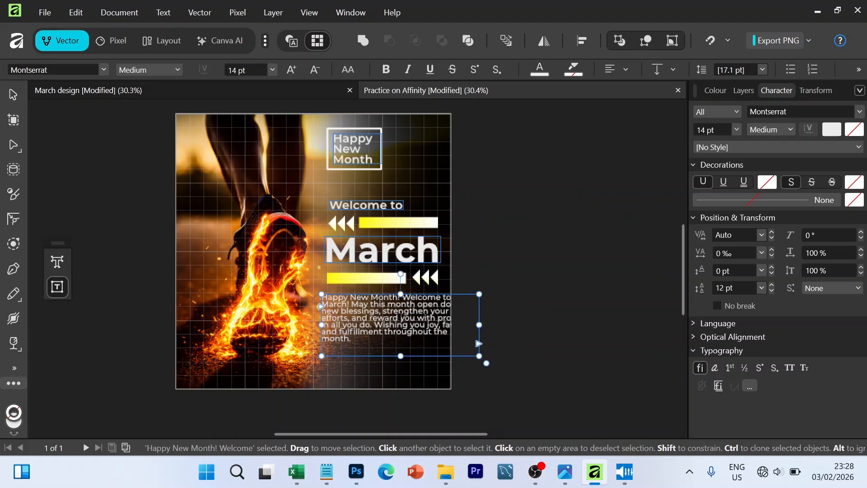
key(ctrl+a)
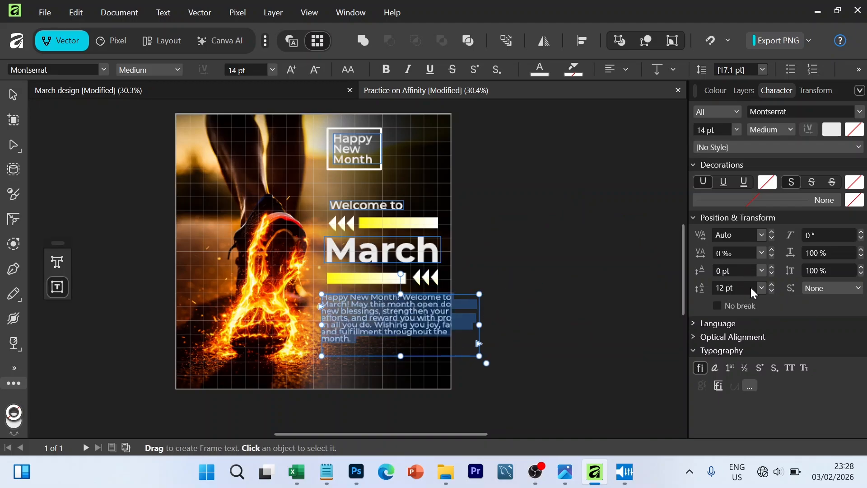
click(315, 69)
click(315, 70)
click(315, 69)
key(Escape)
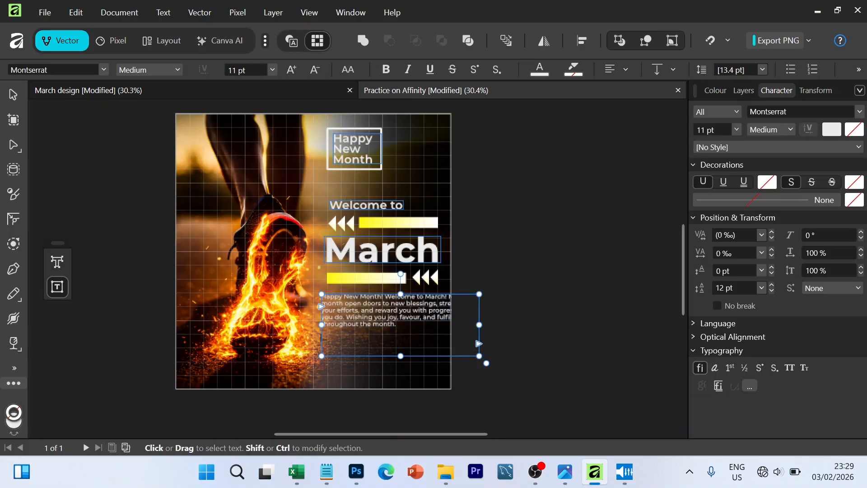
- Shrink the message frame to end level with the lower arrowheads' outer edge, and set its text to 12 pt
drag(479, 339, 439, 340)
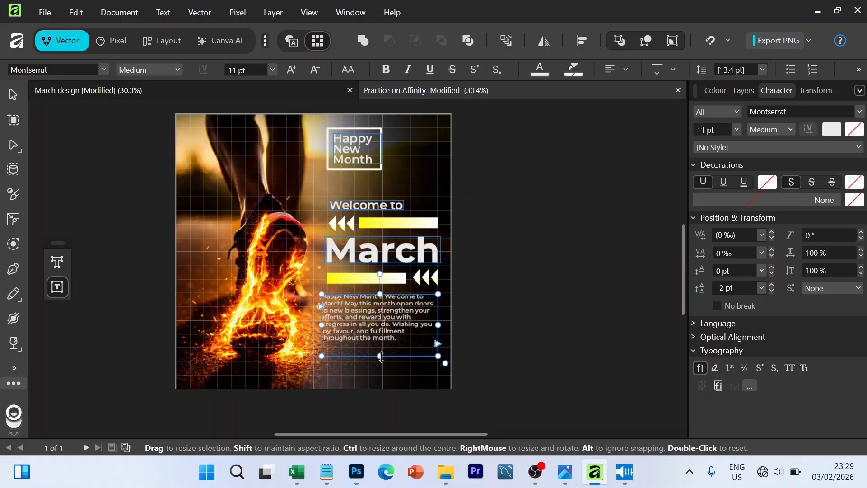
drag(379, 356, 379, 353)
triple_click(388, 330)
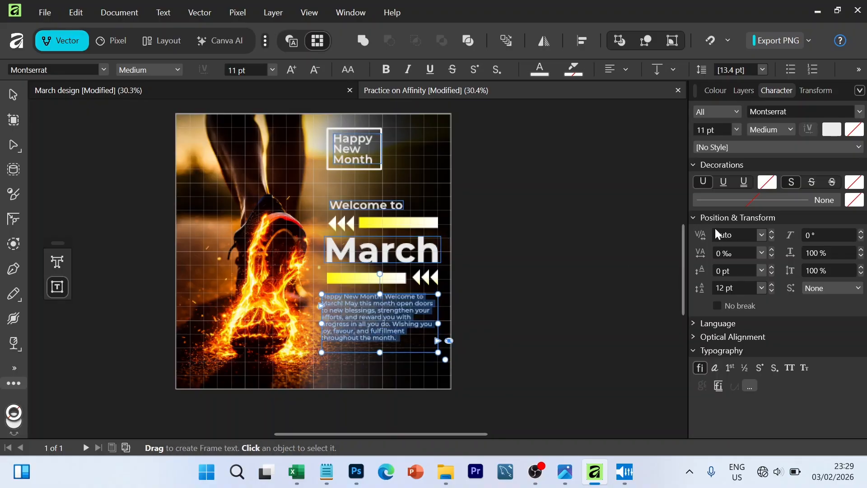
click(293, 70)
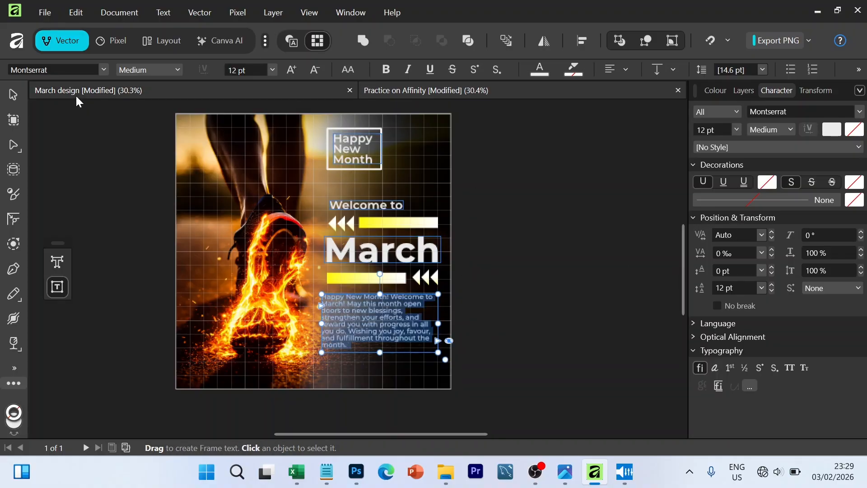
click(13, 94)
click(533, 267)
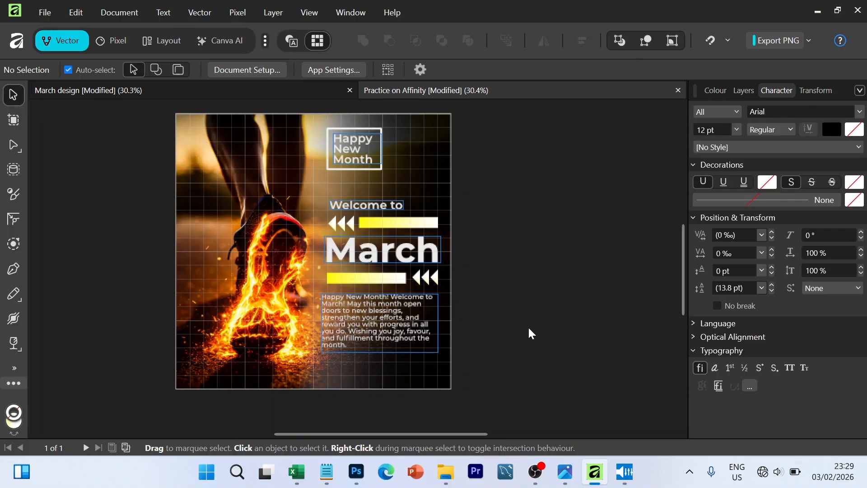
- Move the message paragraph lower on the page and align its frame with the bar and arrowheads above
drag(394, 318, 394, 338)
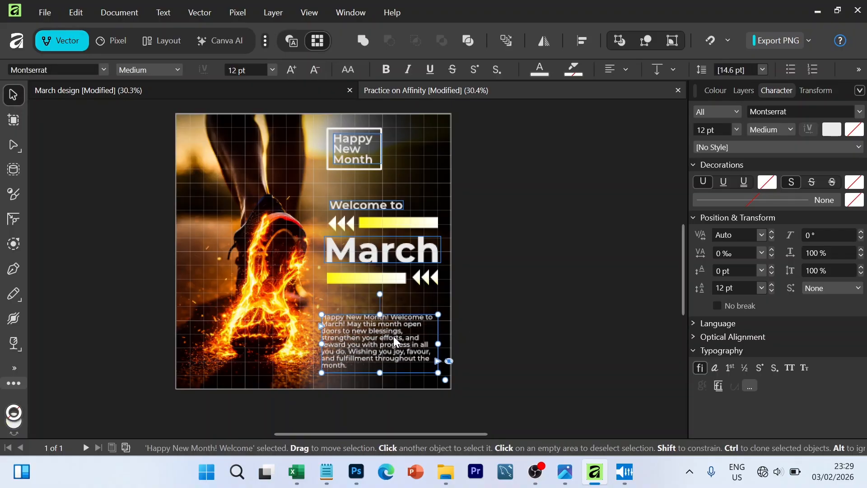
drag(394, 336, 436, 337)
click(510, 337)
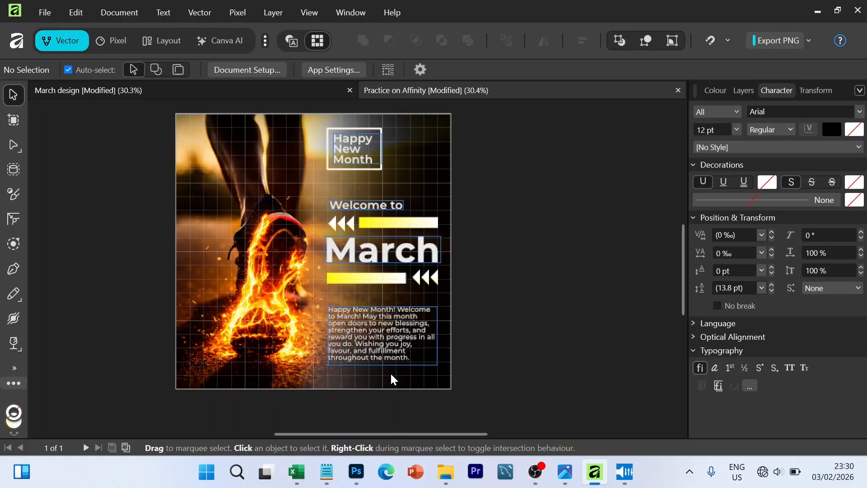
- Duplicate the "Welcome to" text beneath the message and replace the copy's wording with the brand name starting "Plumdigitalconc"
click(380, 211)
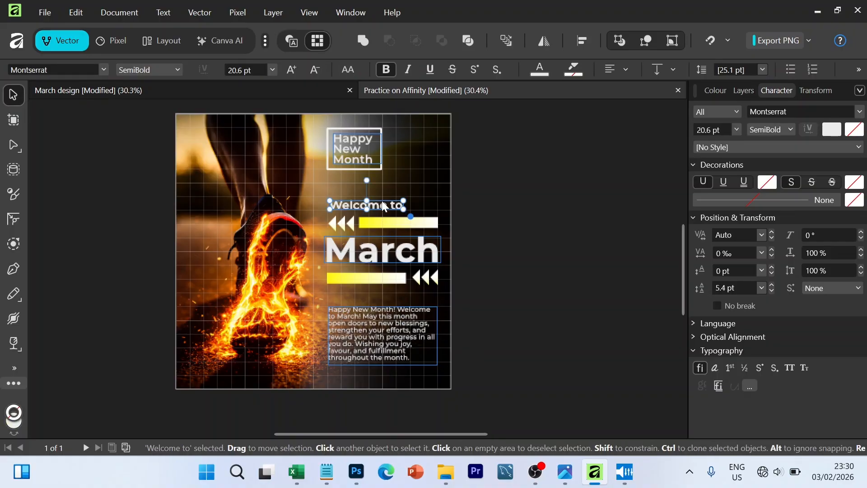
ctrl+drag(383, 207, 416, 382)
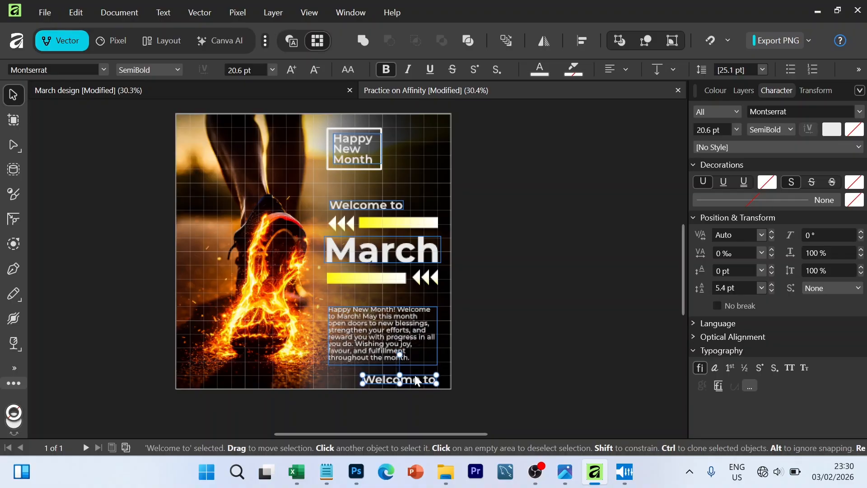
double_click(416, 382)
triple_click(417, 382)
text(Plumdigital)
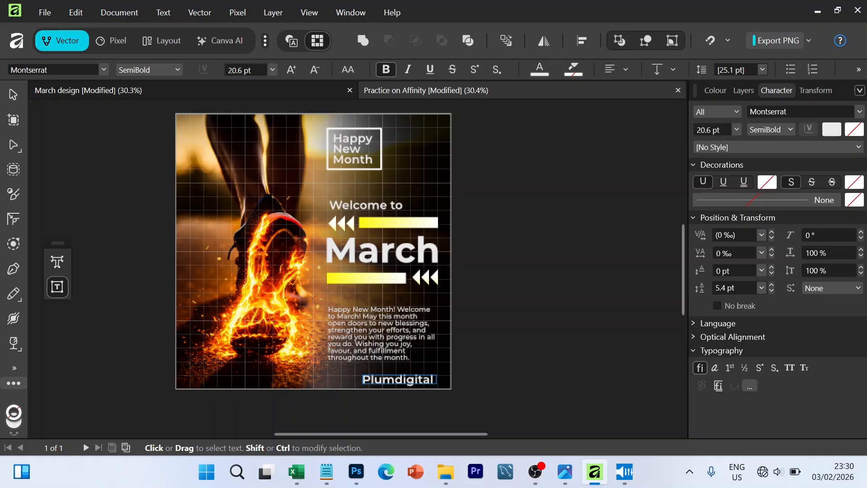
- Reduce the brand name's text to 14 pt and widen its frame so the whole name fits on one line beneath the message
key(Escape)
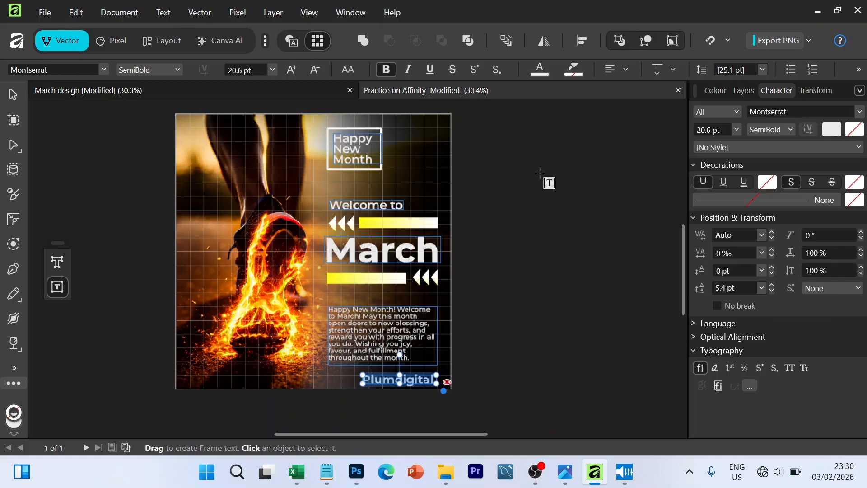
click(316, 69)
click(316, 70)
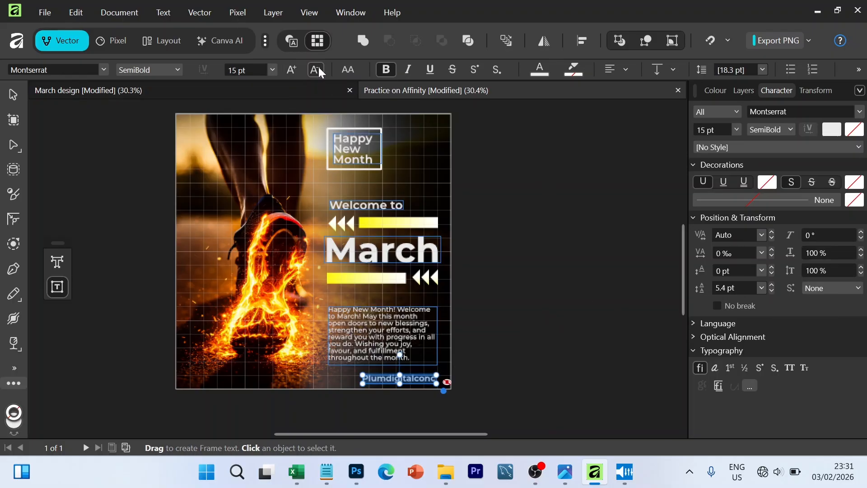
click(316, 69)
click(316, 70)
click(295, 69)
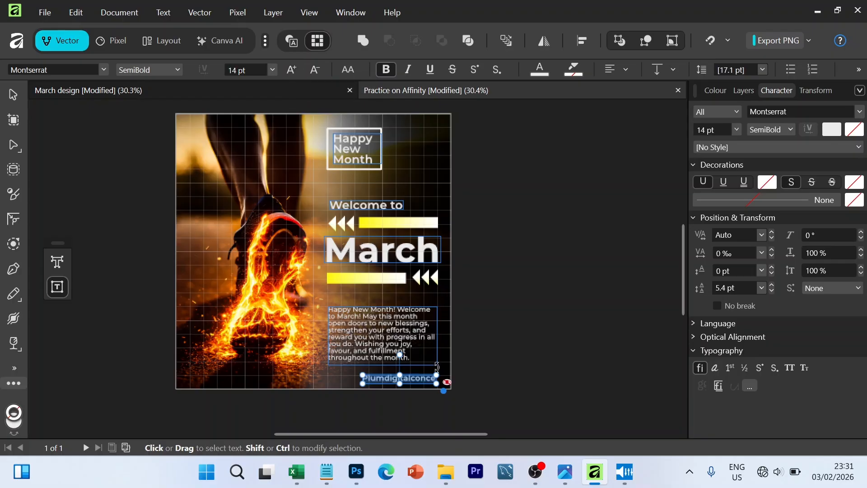
mouse_move(434, 383)
mouse_down()
mouse_move(458, 383)
mouse_move(424, 378)
mouse_up()
click(12, 95)
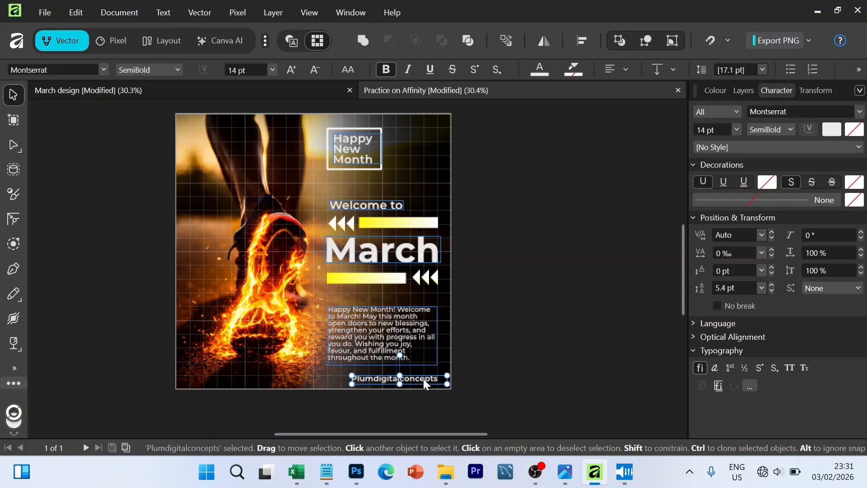
click(491, 383)
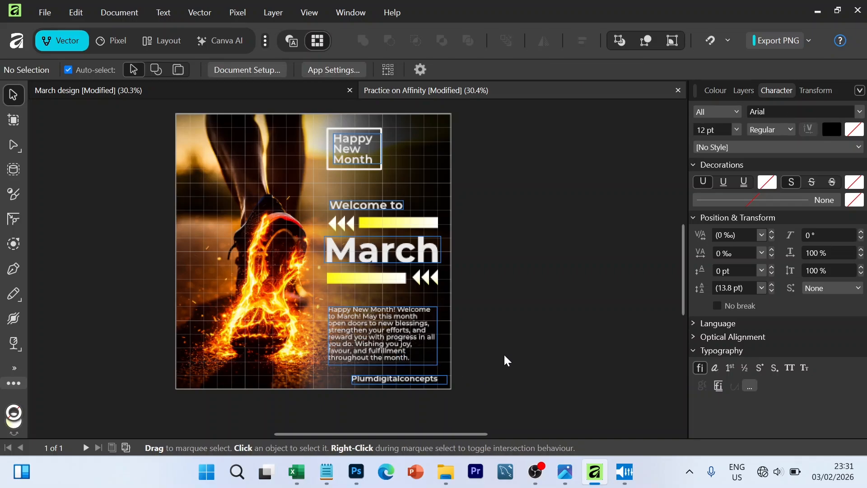
- Place the social-media icons image from the Desktop folder, scaled small, just before the brand name at the foot of the flyer
click(445, 471)
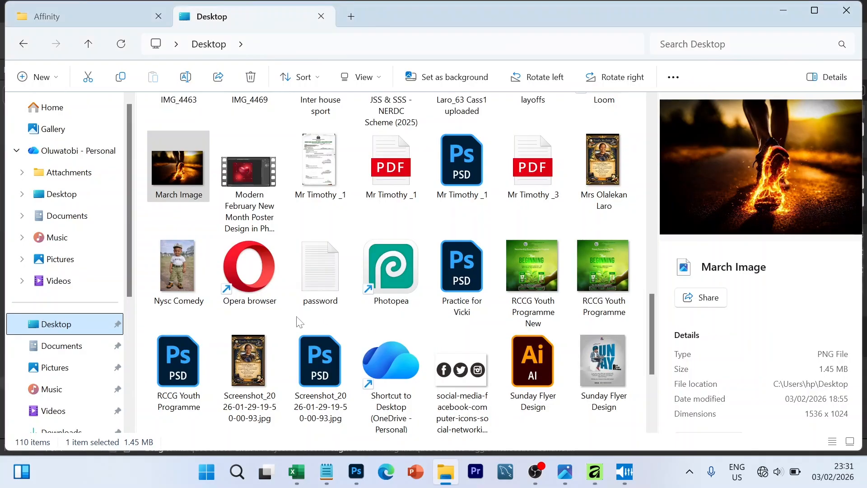
click(491, 428)
drag(491, 429, 294, 359)
drag(362, 397, 341, 383)
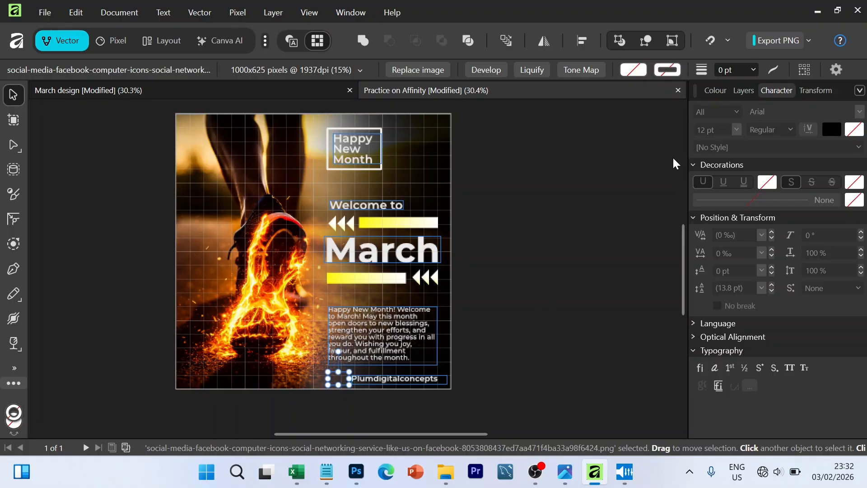
- Add a yellow Colour Overlay layer effect (RGB 255, 246, 33) to the social-media icons image
click(743, 85)
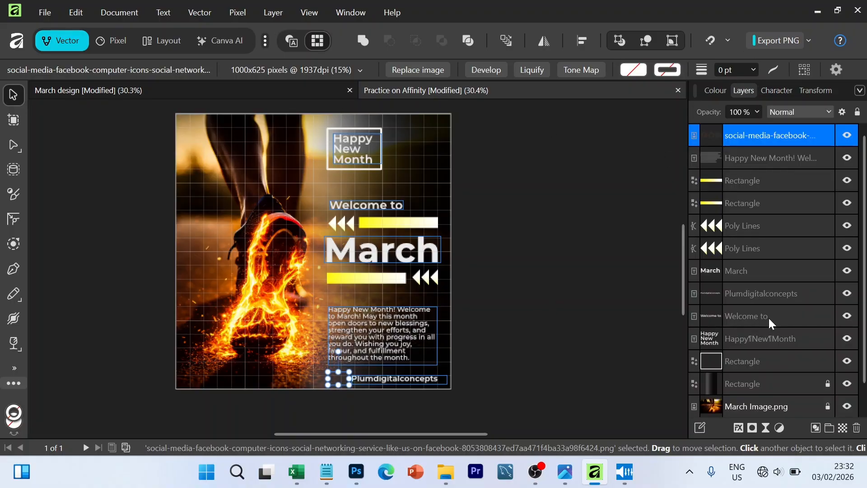
click(738, 427)
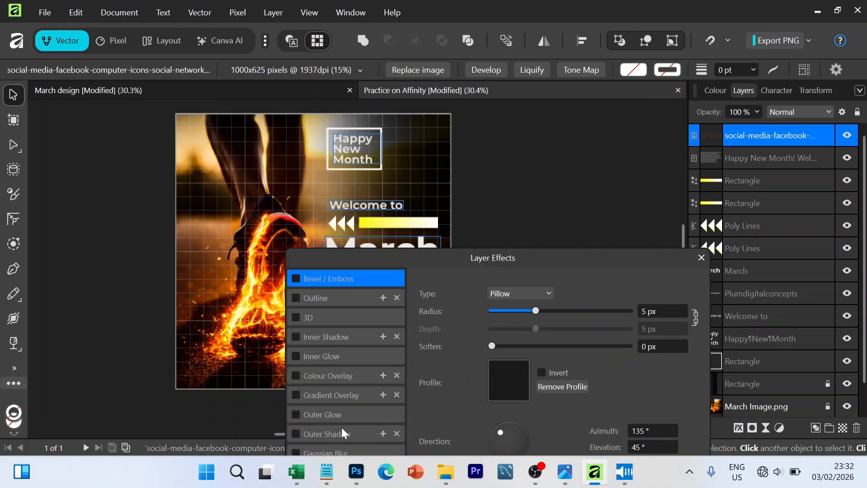
drag(424, 257, 610, 79)
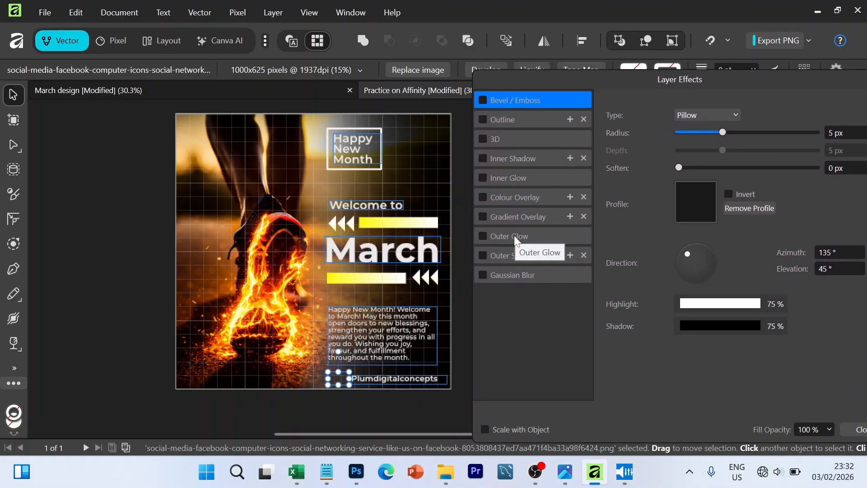
click(516, 201)
click(698, 149)
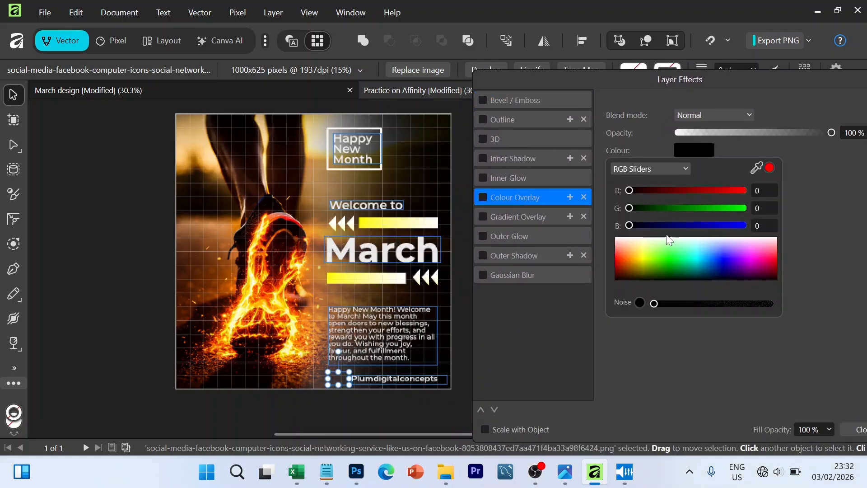
click(641, 261)
drag(641, 253, 641, 256)
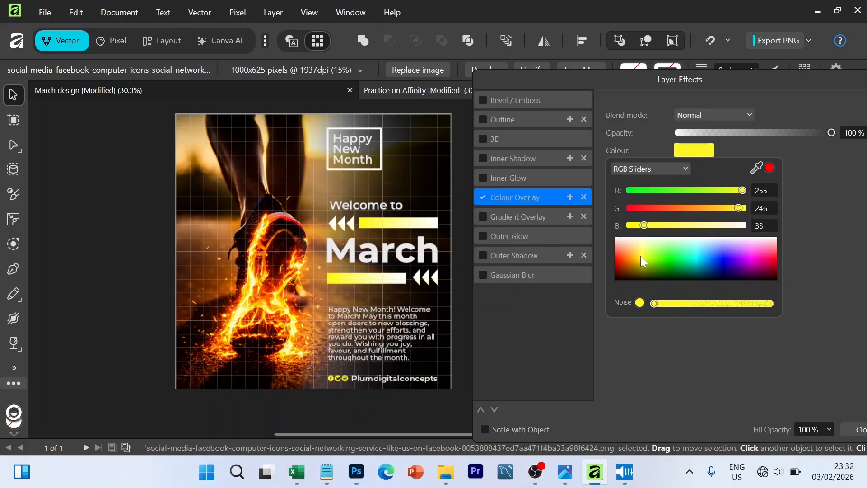
click(763, 90)
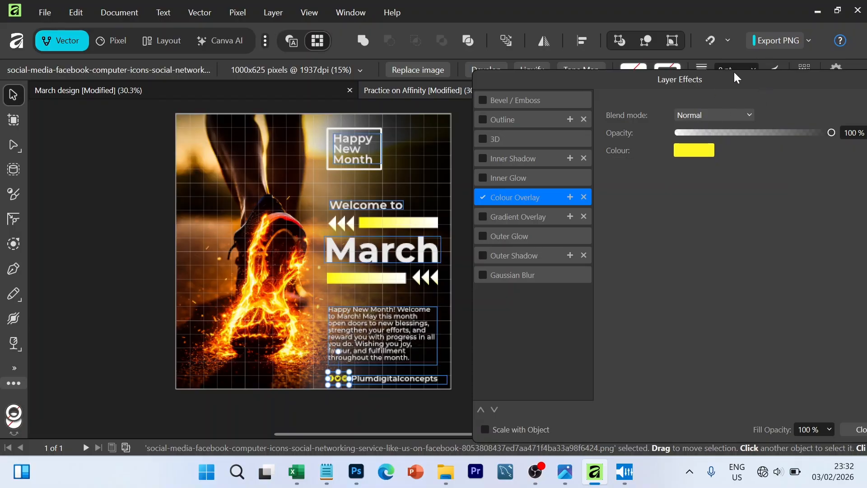
drag(735, 79, 669, 110)
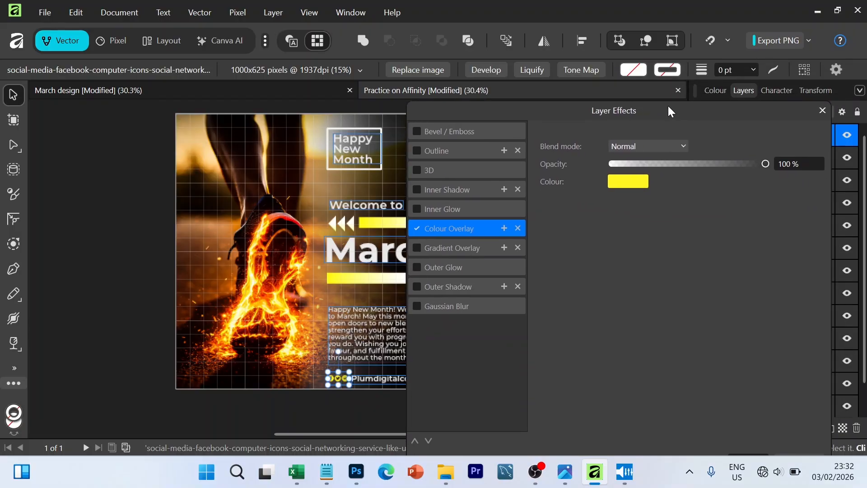
click(627, 183)
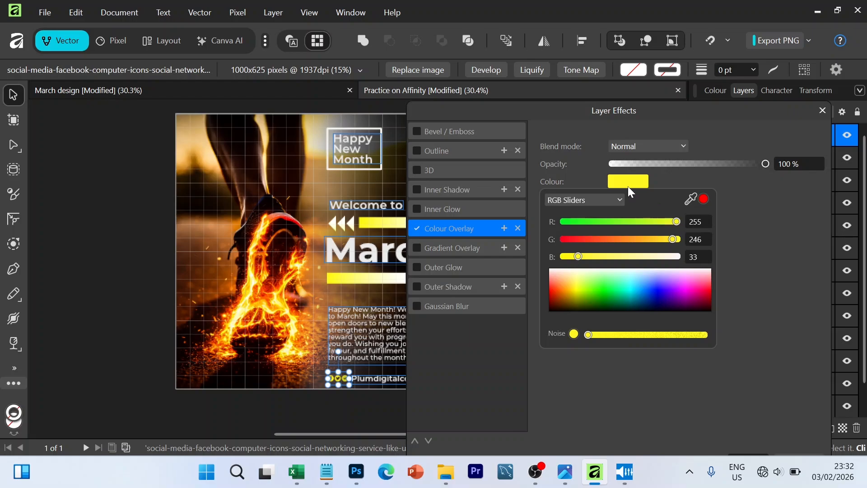
click(629, 186)
click(822, 110)
click(603, 254)
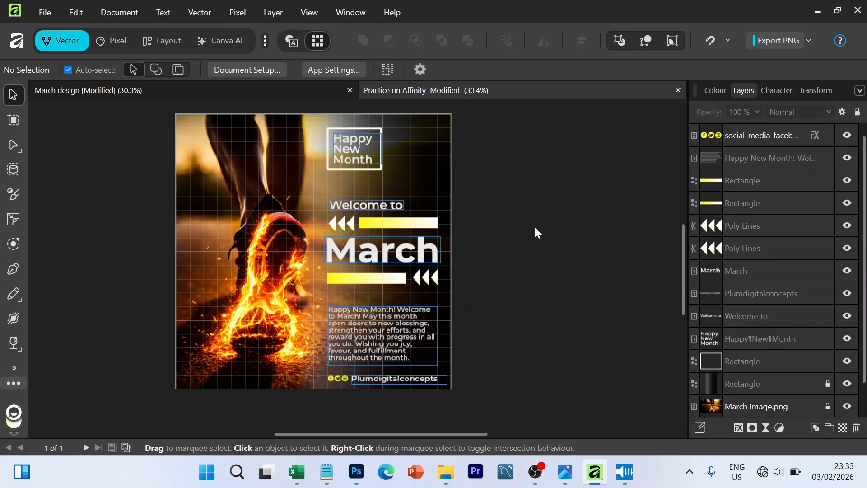
- Set the rotation of the "Happy New Month" greeting text to 3°
click(745, 341)
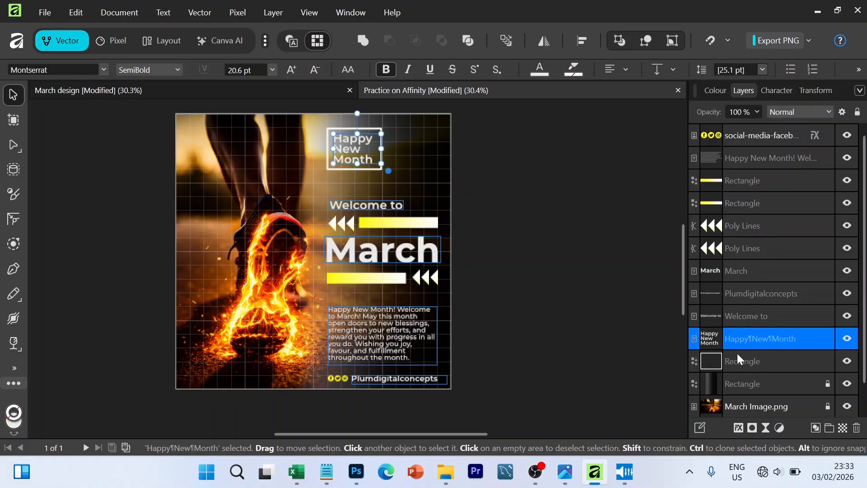
drag(811, 96, 543, 129)
click(589, 189)
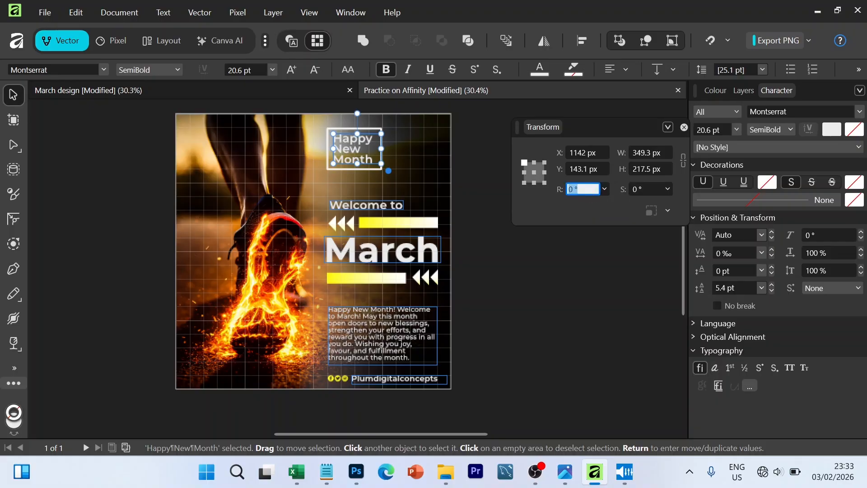
text(3)
key(Return)
click(565, 264)
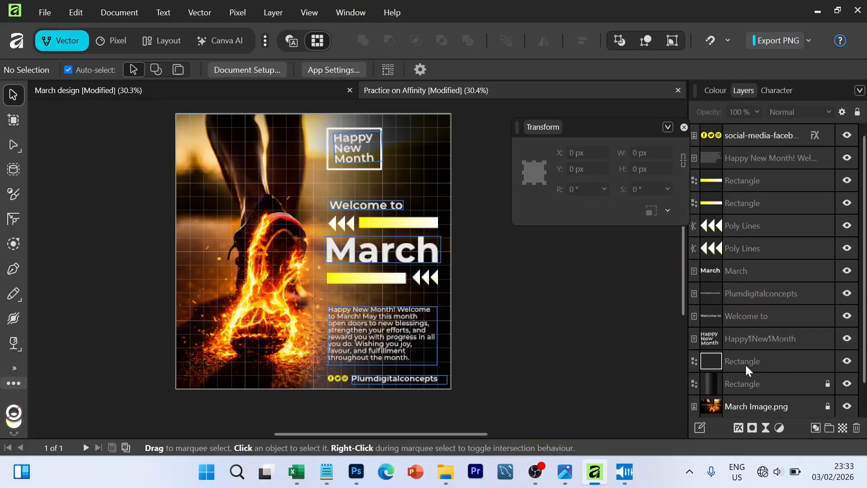
- Rotate the outlined rectangle around the greeting to 3° to match its text
click(745, 364)
click(582, 190)
text(3)
key(Return)
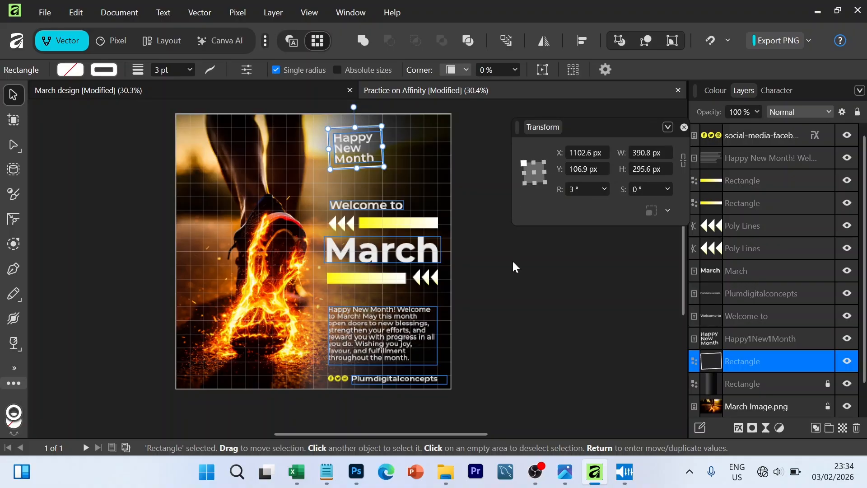
click(513, 265)
- Set the rotation of the "Welcome to" text to 3°
click(384, 205)
click(583, 189)
text(3)
key(Return)
click(506, 234)
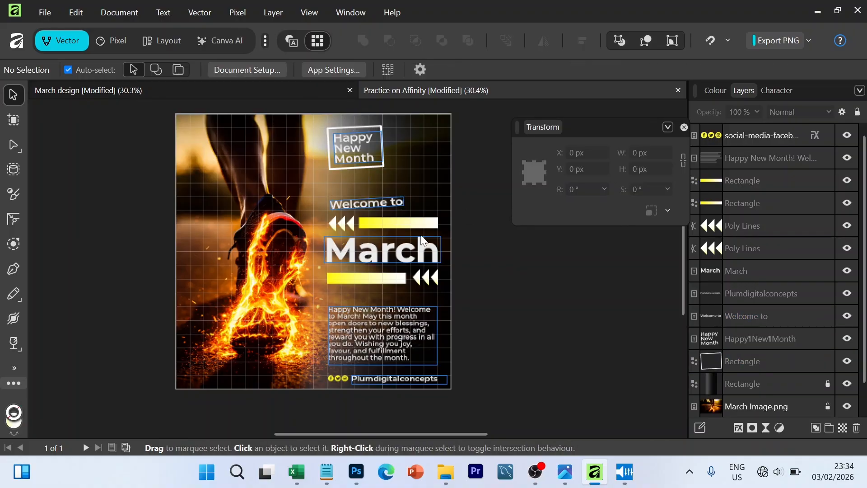
- Rotate the upper gradient bar to 3° and the upper set of arrowheads to 93°
click(411, 224)
click(578, 193)
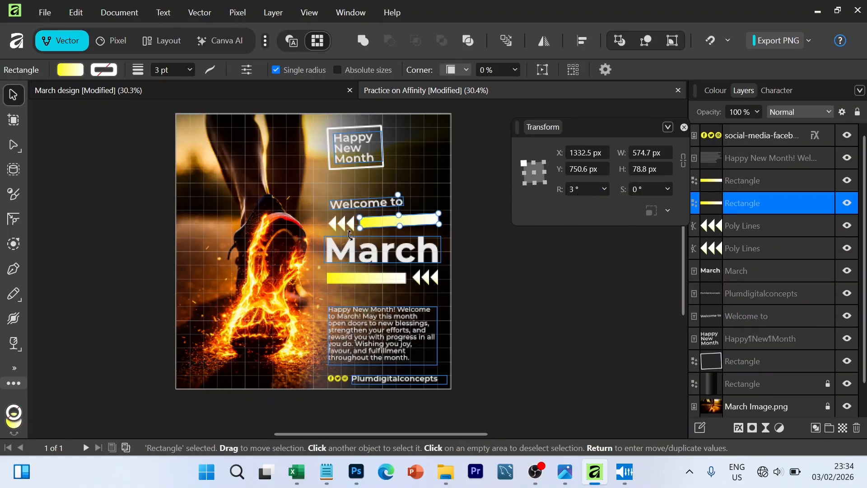
click(349, 226)
click(572, 187)
text(9)
key(Return)
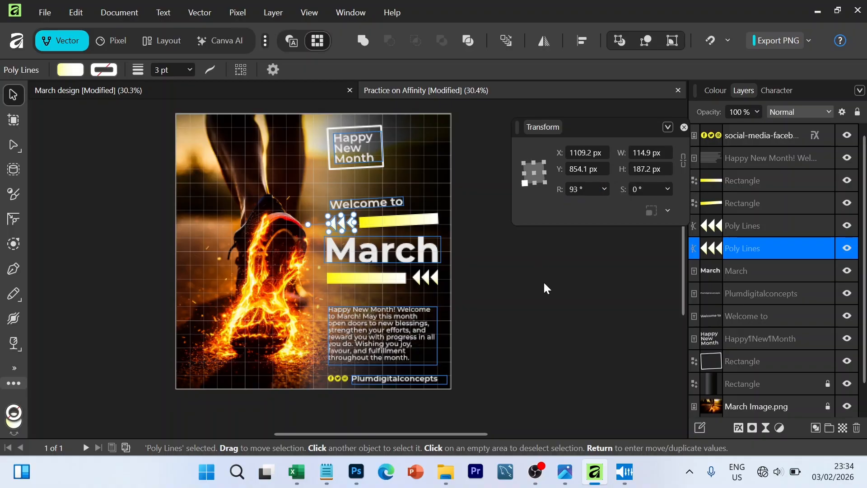
click(543, 281)
- Tilt the large "March" title text to a rotation of 3°
click(384, 248)
click(583, 189)
text(3)
key(Return)
- Rotate the arrowheads below the "March" title to 93° and the gradient bar beside them to 3°
click(426, 276)
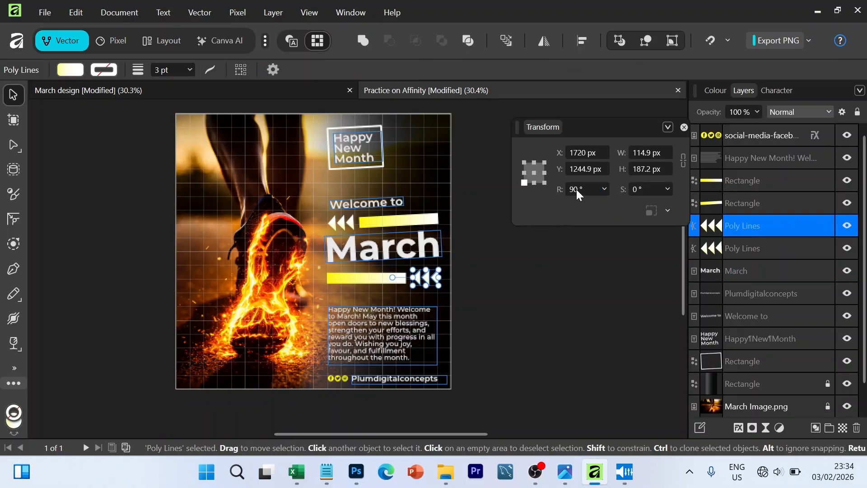
click(576, 190)
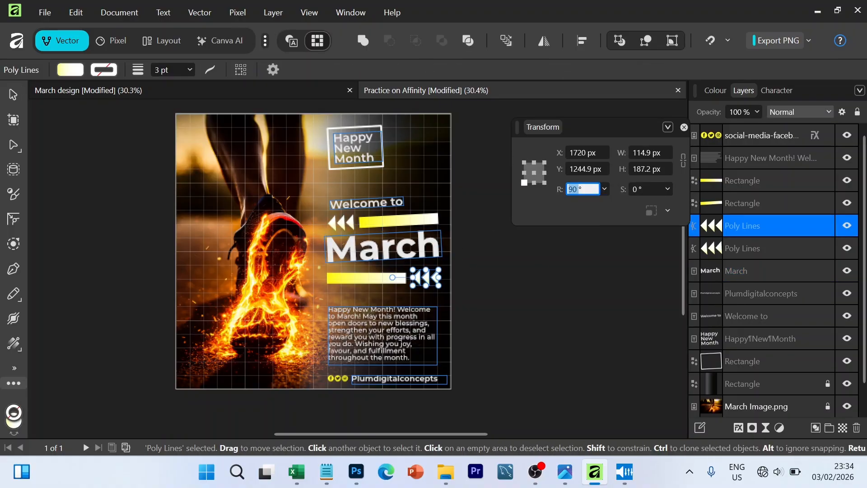
text(93)
key(Return)
click(375, 281)
click(577, 187)
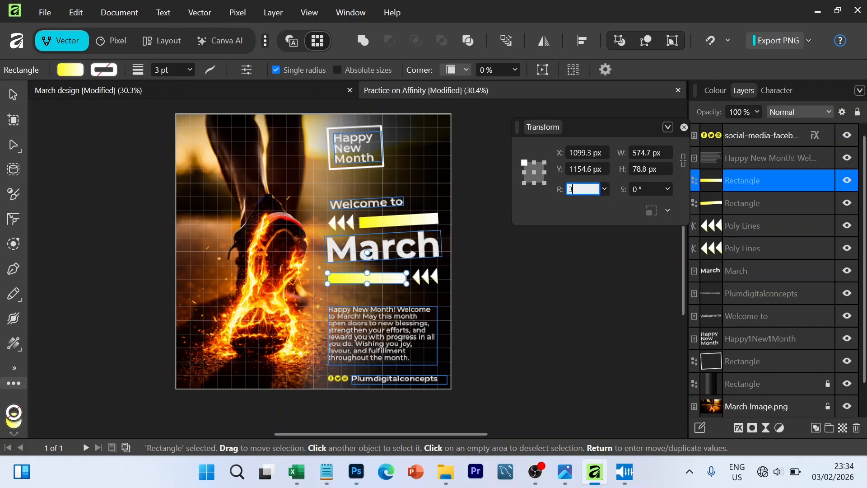
text(3)
key(Return)
- Rotate the message paragraph's frame to 3°
click(539, 302)
click(577, 189)
text(3)
key(Return)
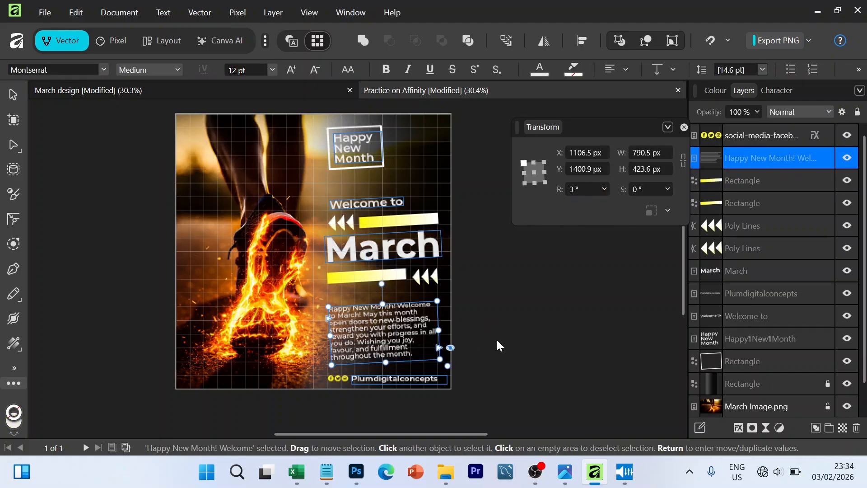
- Select the brand name together with the social-media icons and rotate both to 3°
click(407, 383)
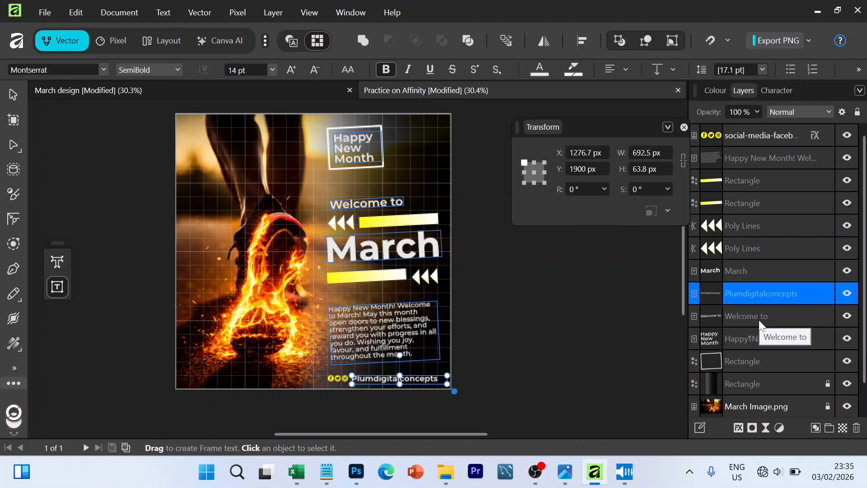
ctrl+click(766, 136)
click(581, 188)
text(3)
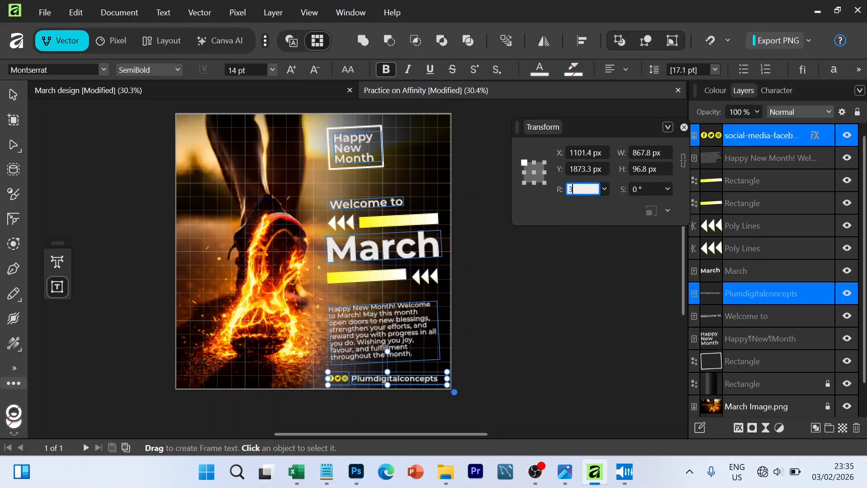
key(Return)
click(511, 326)
click(13, 95)
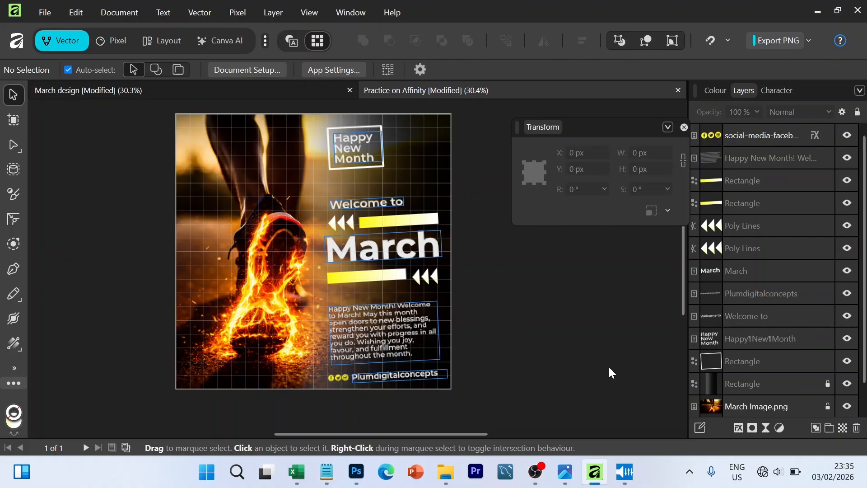
- Move the "Welcome to" text directly above the upper gradient bar so it ends level with the bar's right end
drag(383, 202, 417, 207)
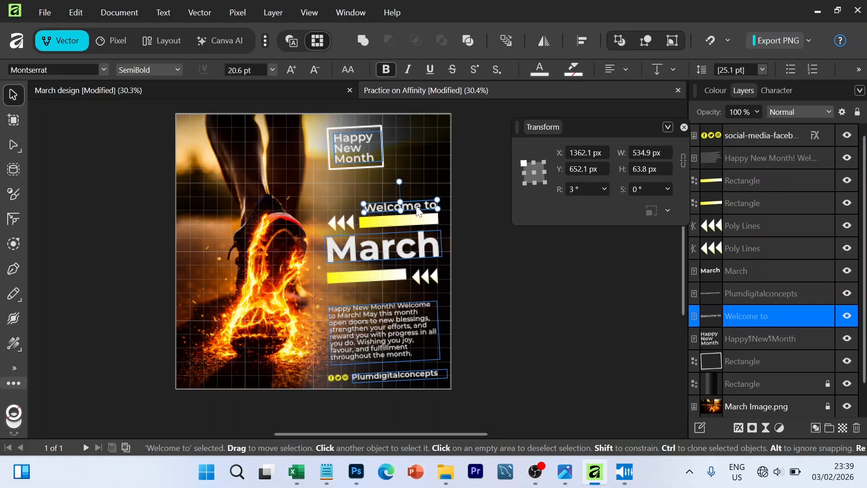
click(538, 285)
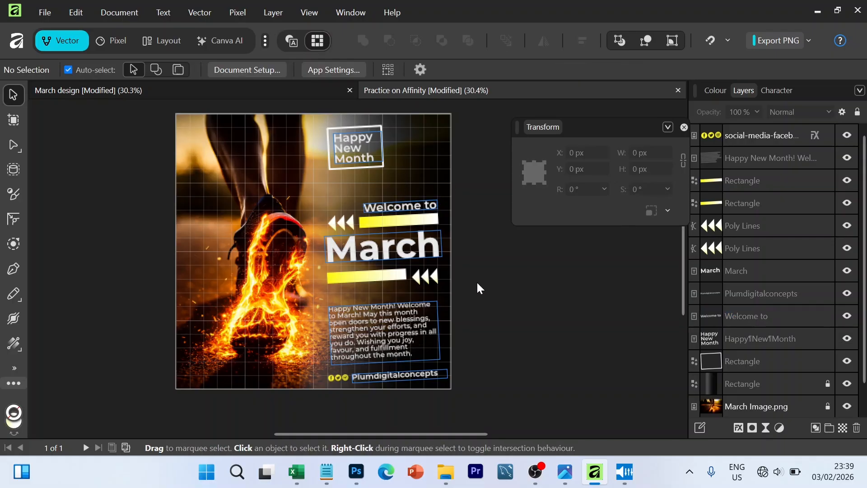
click(340, 380)
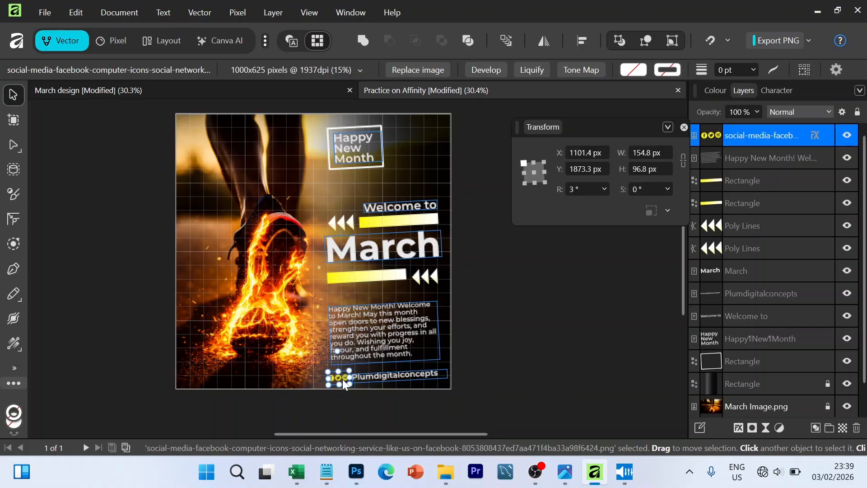
click(543, 353)
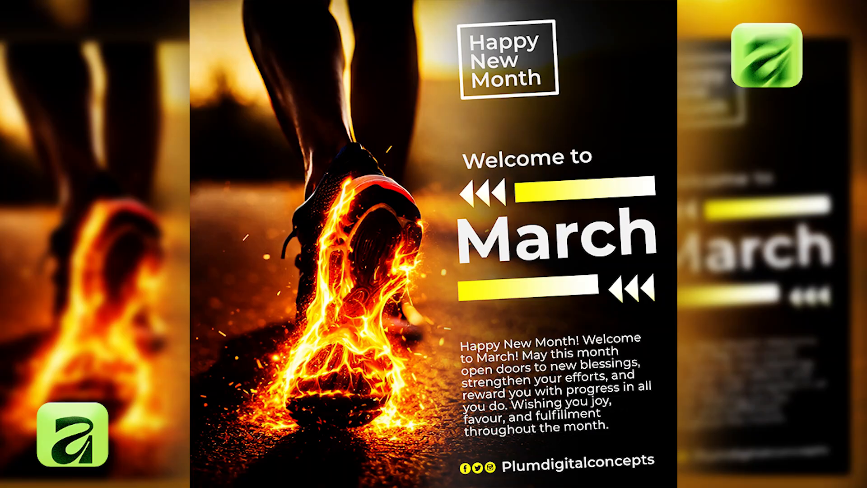